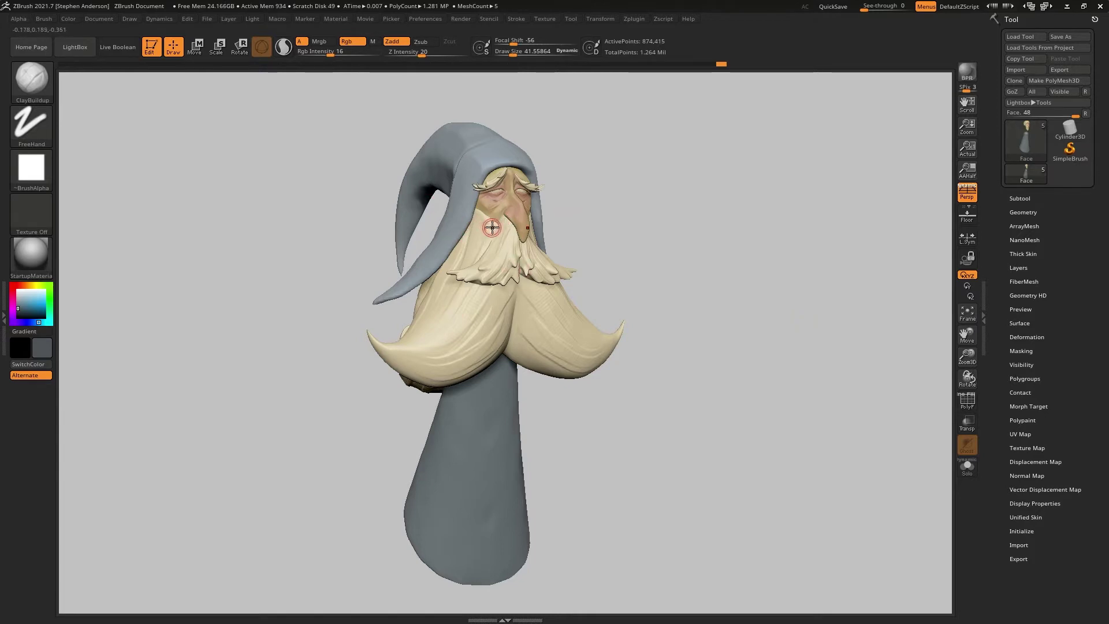
# Import the image "Photo Oct 26, 12 02 19 AM" from the _SUMMIT folder as a texture.
pyautogui.click(545, 19)
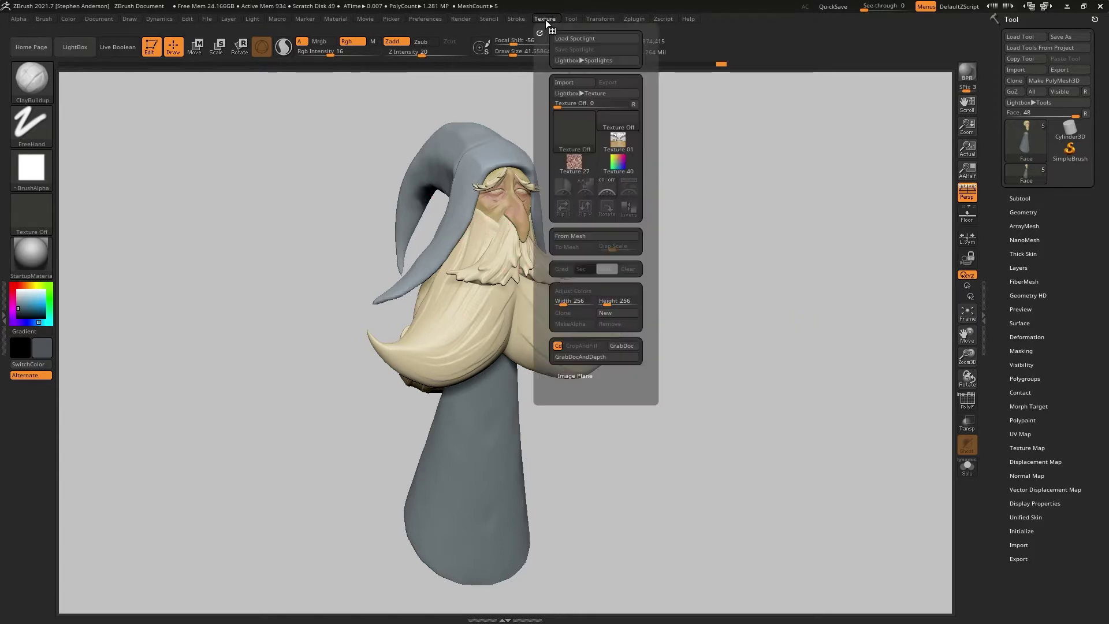
pyautogui.click(577, 82)
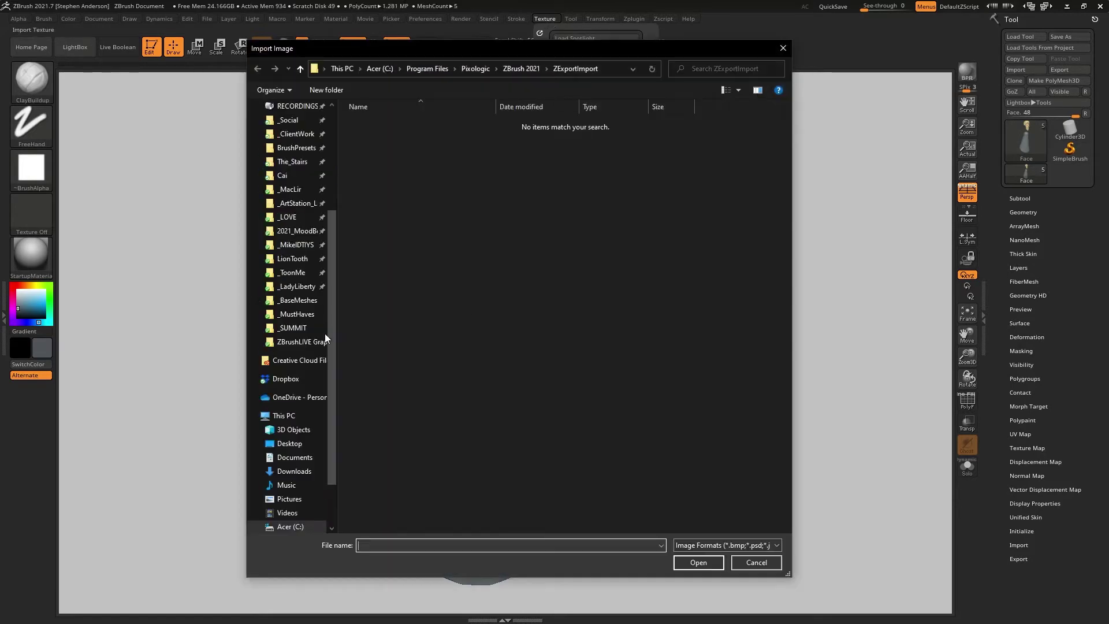
pyautogui.click(301, 329)
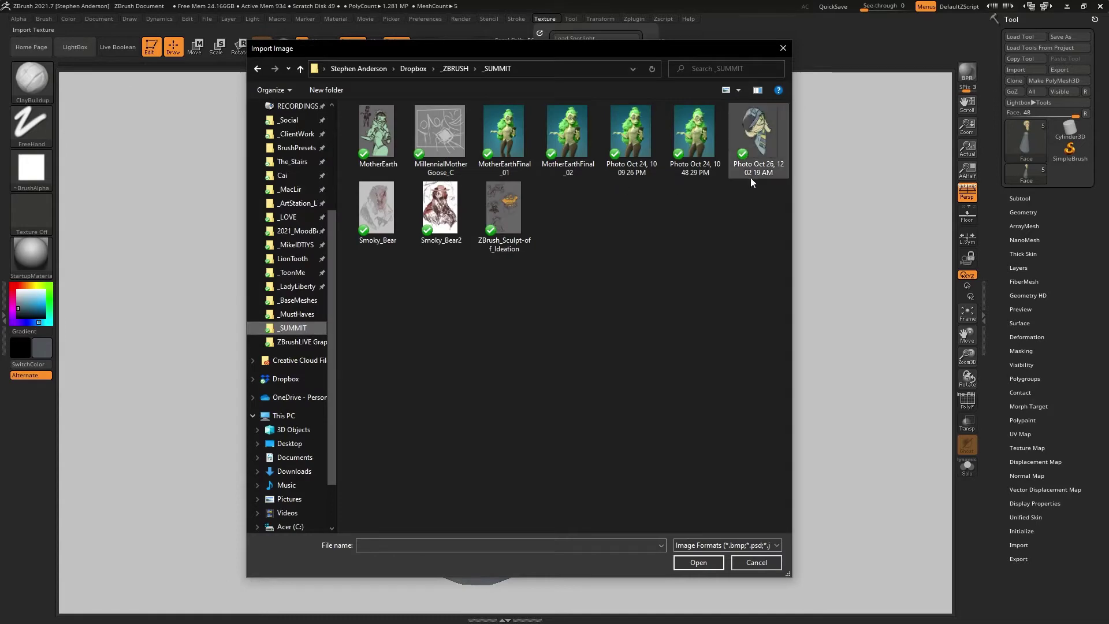
pyautogui.click(758, 151)
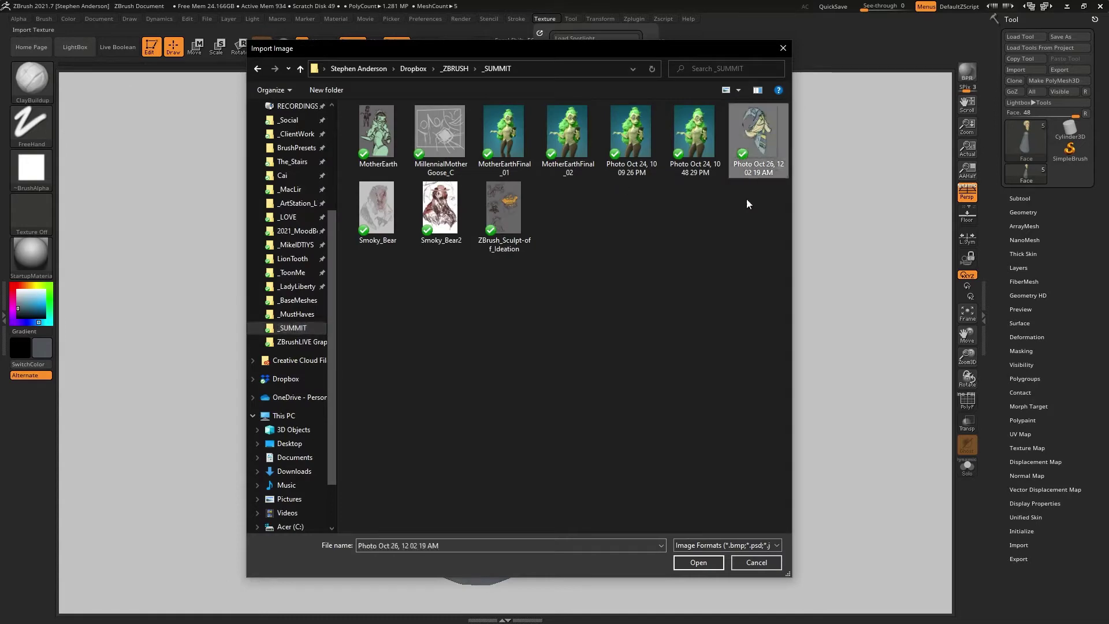
pyautogui.click(705, 563)
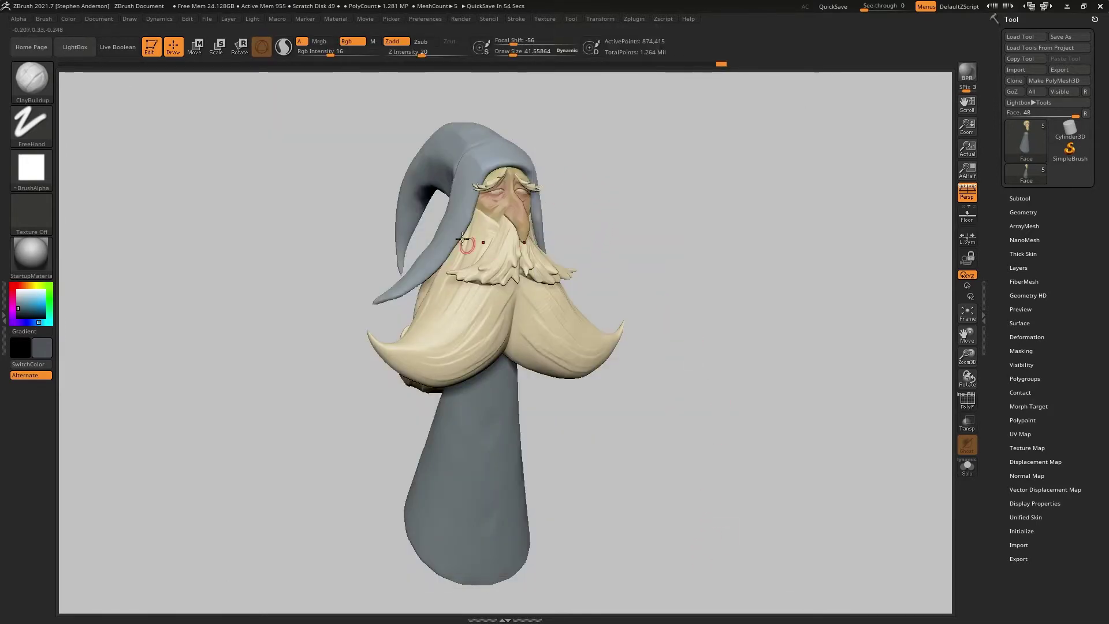
# Select the imported 12 02 19 AM texture and add it to Spotlight.
pyautogui.click(546, 17)
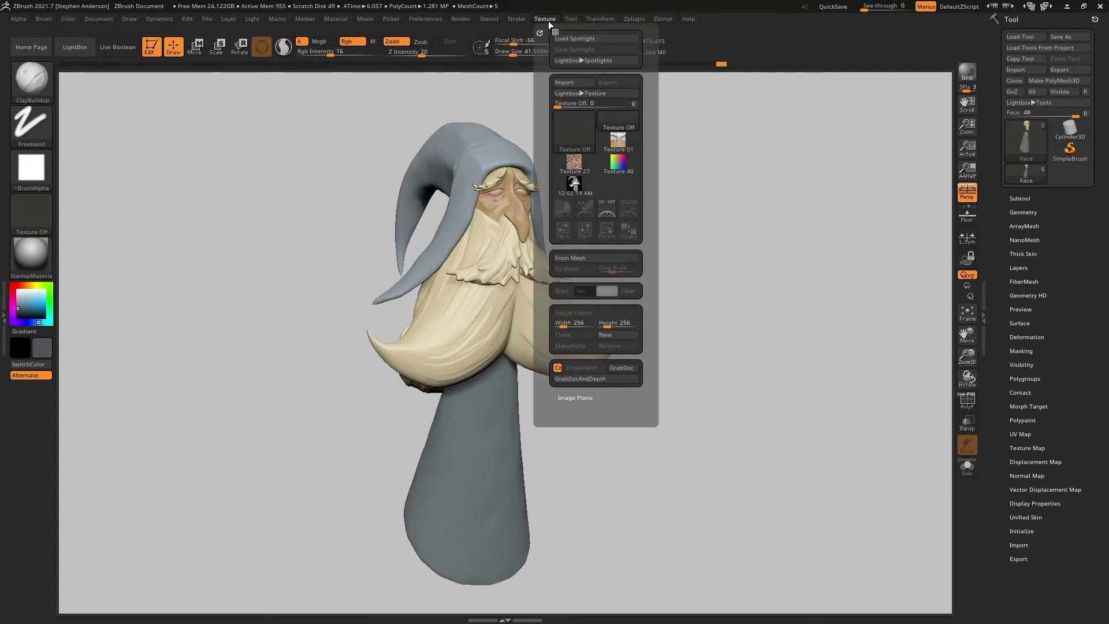
pyautogui.click(578, 186)
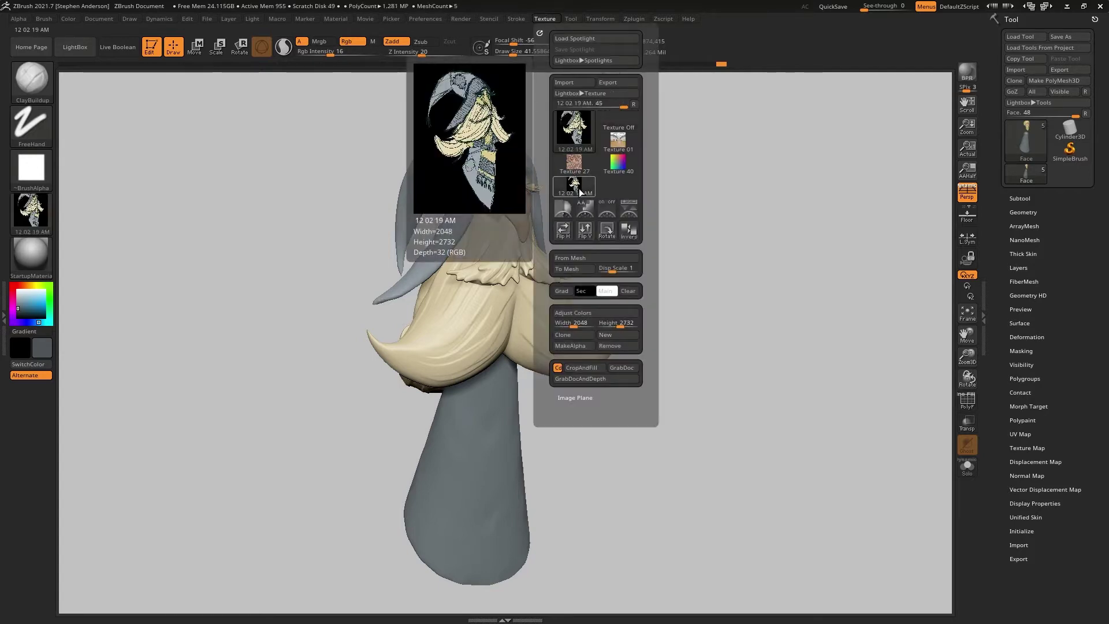
pyautogui.click(630, 212)
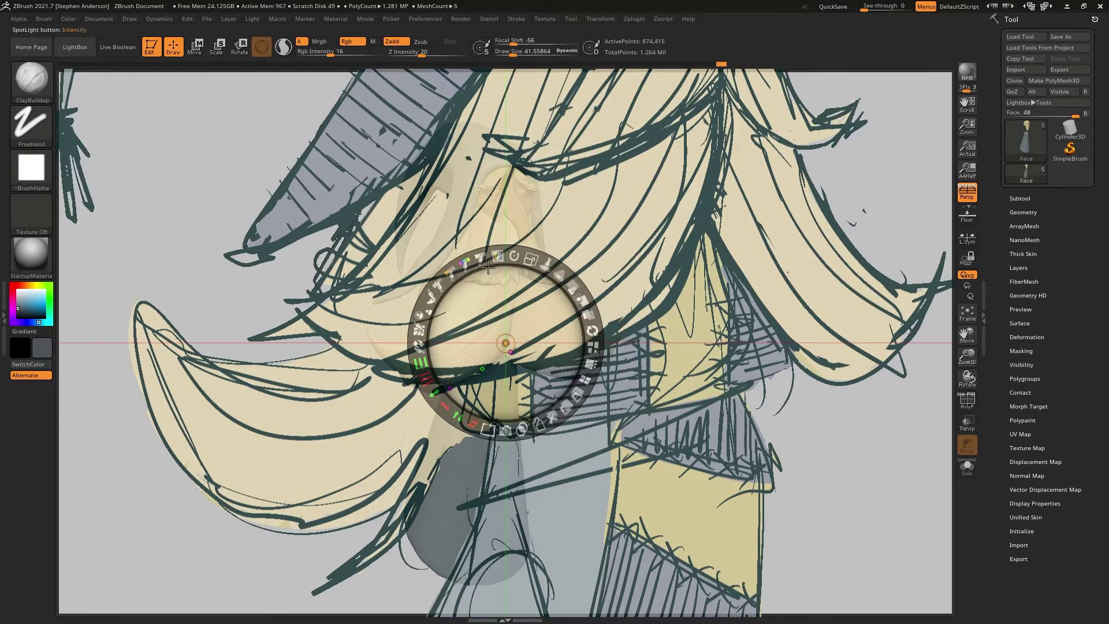
# Scale the Spotlight sketch down to roughly the sculpt's height and place it to the left of the sculpt.
pyautogui.moveTo(530, 260); pyautogui.dragTo(439, 265)
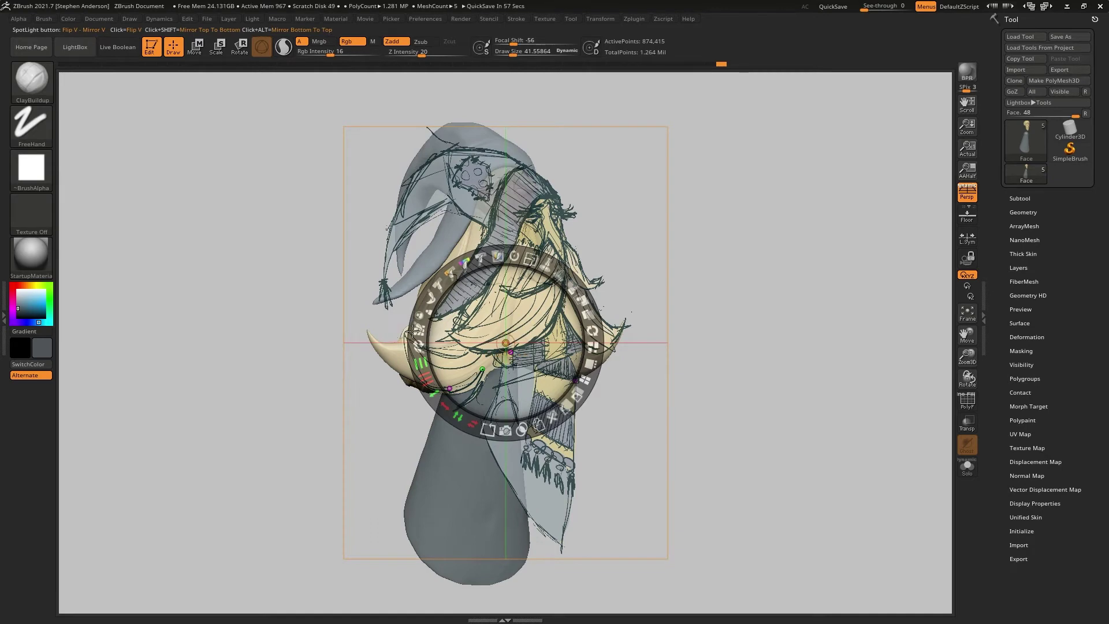
pyautogui.moveTo(397, 331); pyautogui.dragTo(267, 305)
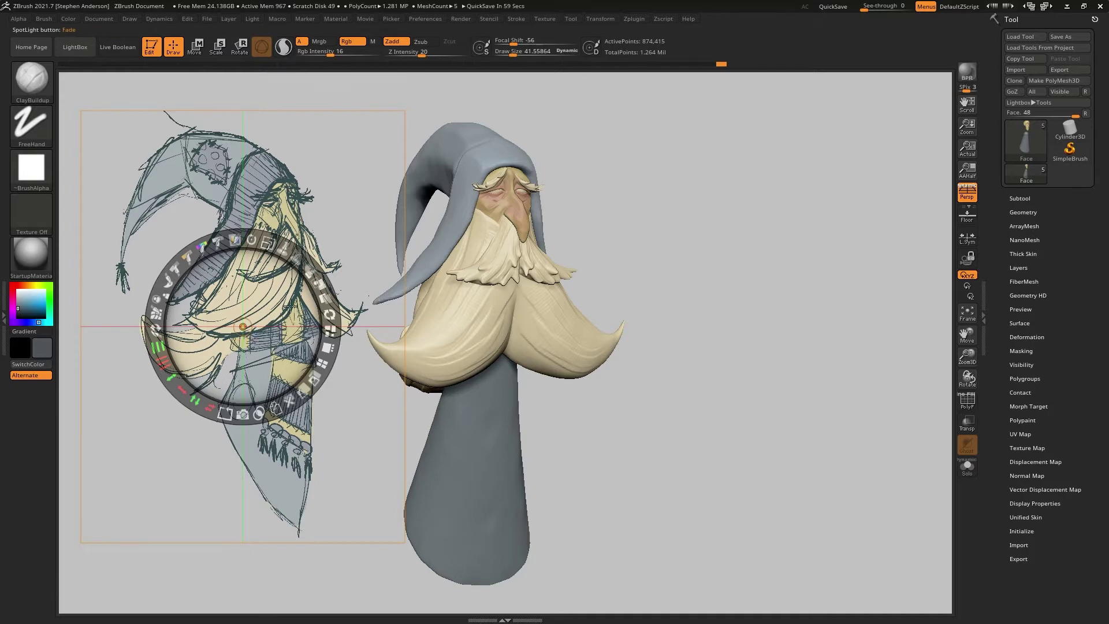
pyautogui.click(235, 240)
pyautogui.keyDown('ctrl'); pyautogui.moveTo(169, 175); pyautogui.dragTo(178, 174); pyautogui.keyUp('ctrl')
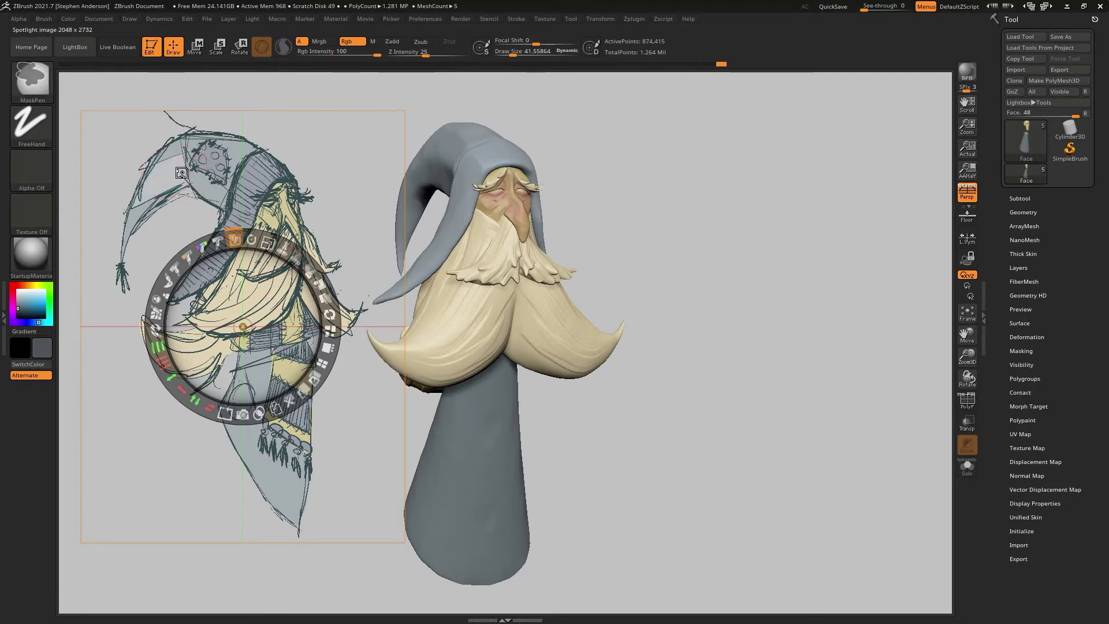
pyautogui.hotkey('ctrl', 'z')
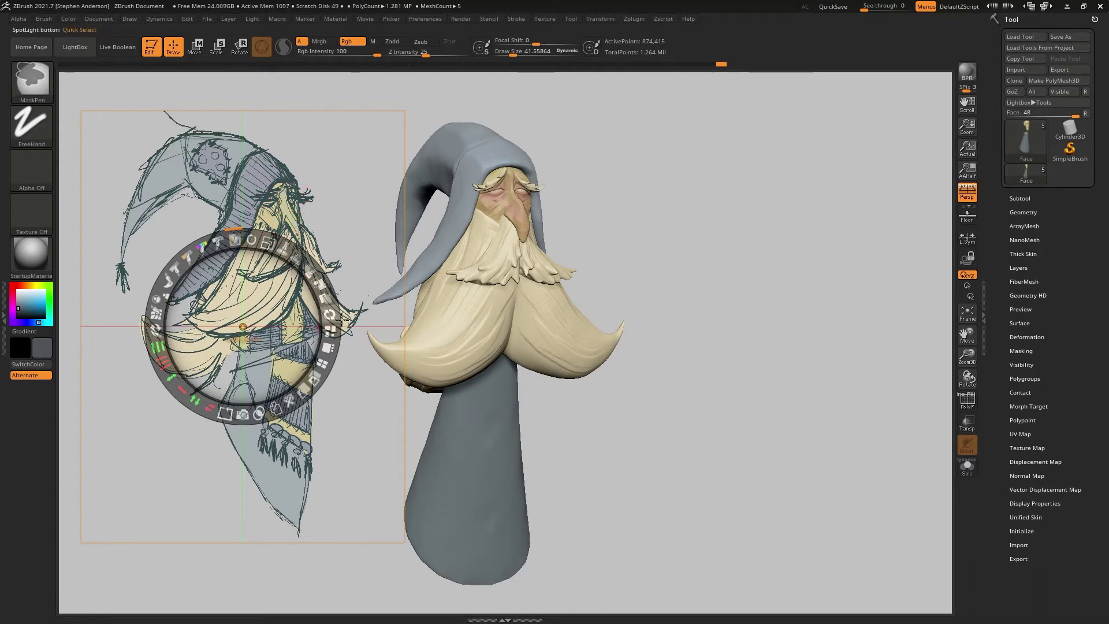
pyautogui.press('ctrl')
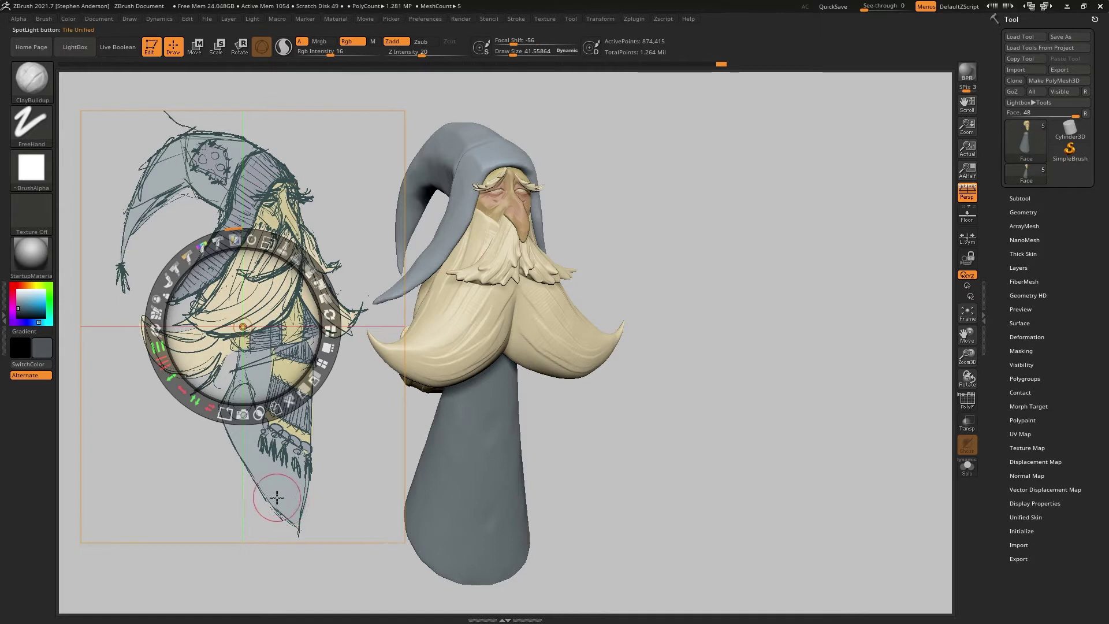
pyautogui.keyDown('ctrl'); pyautogui.moveTo(279, 489); pyautogui.dragTo(569, 447); pyautogui.keyUp('ctrl')
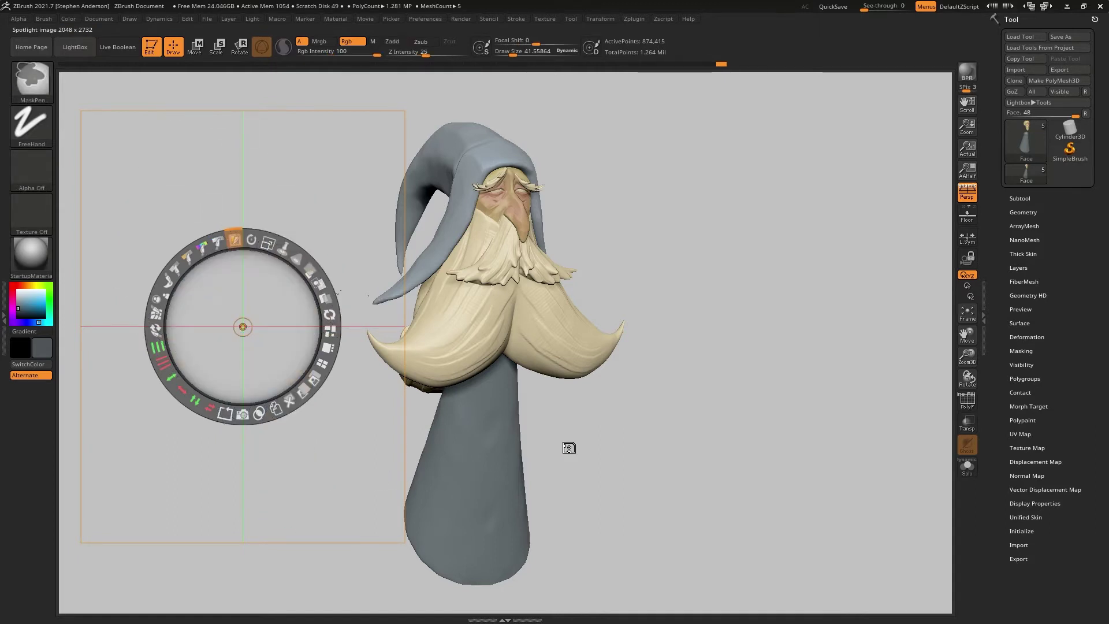
pyautogui.press('ctrl')
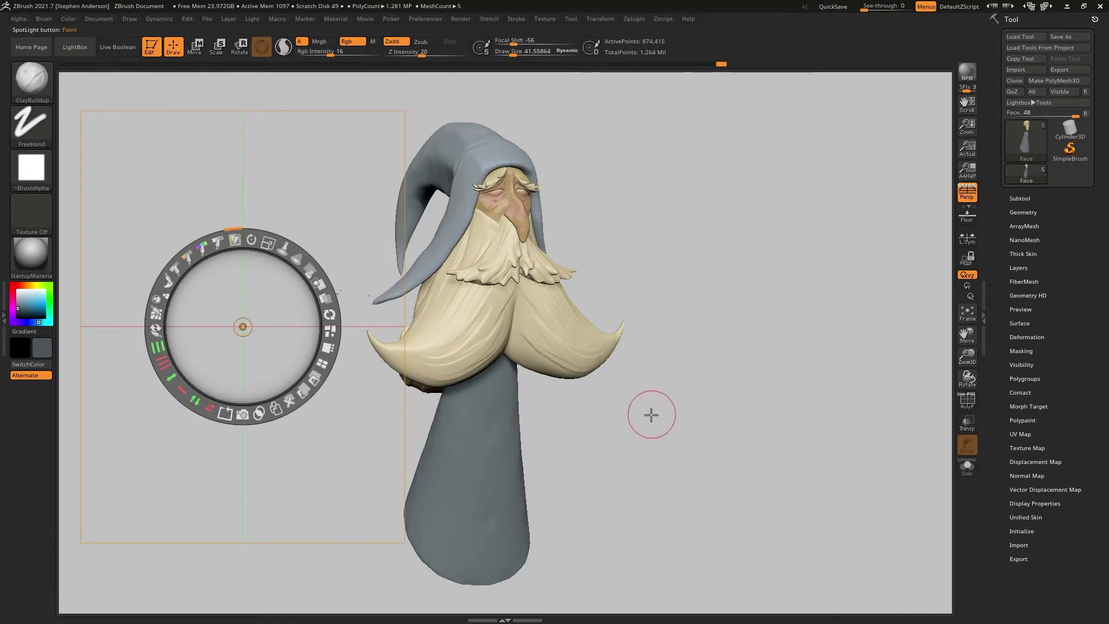
pyautogui.hotkey('ctrl', 'shift', 'z')
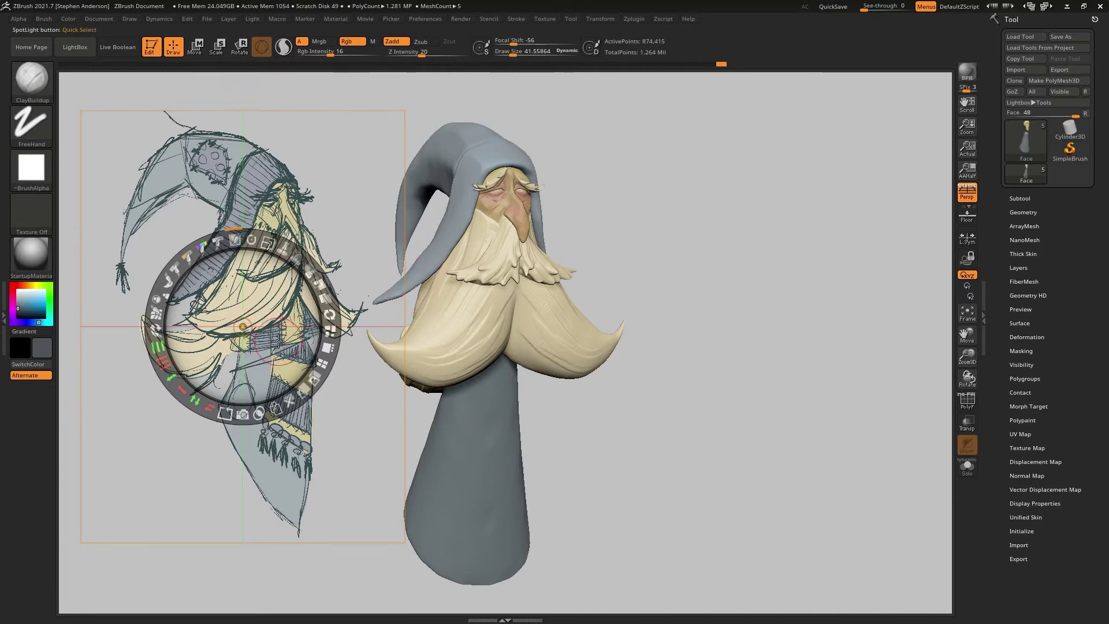
# Leave Spotlight editing with the sketch still displayed and open the brush's Samples settings.
pyautogui.press('z')
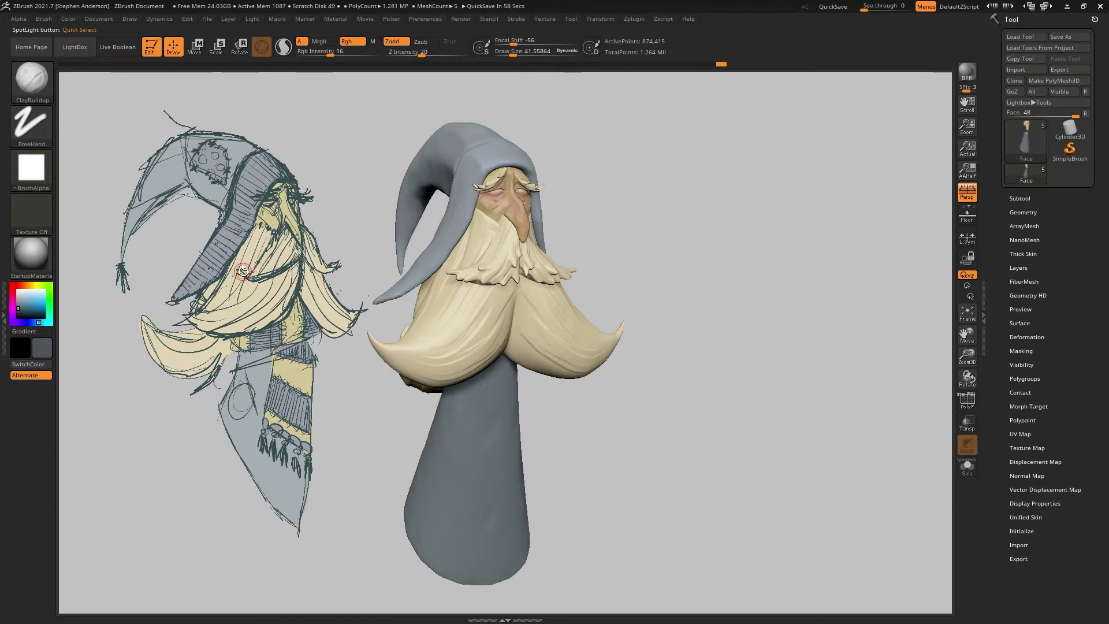
pyautogui.click(42, 18)
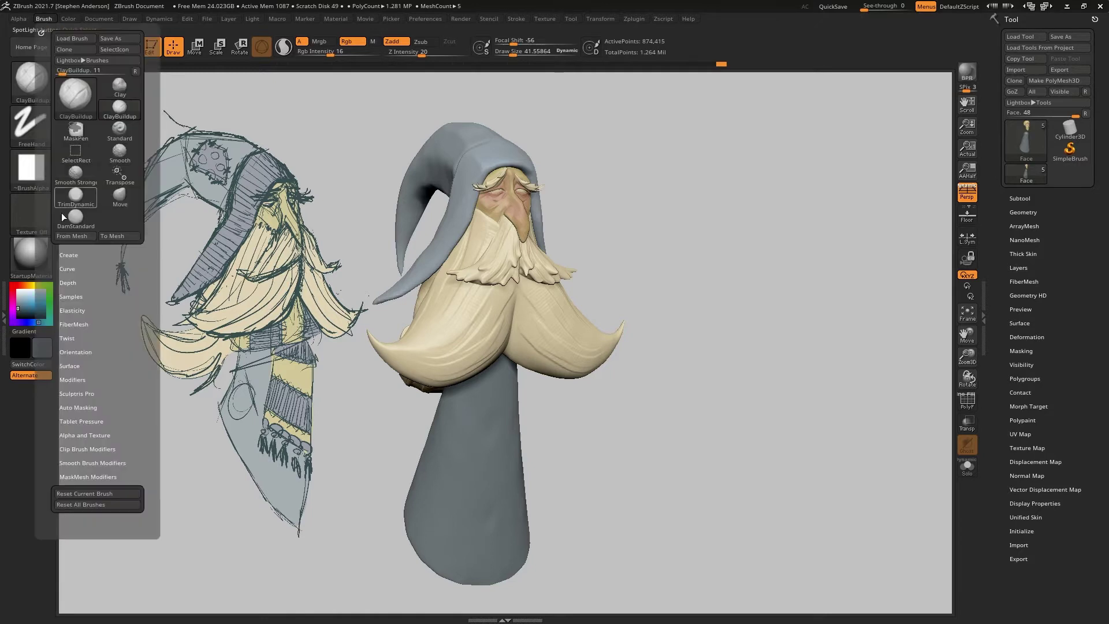
pyautogui.click(70, 296)
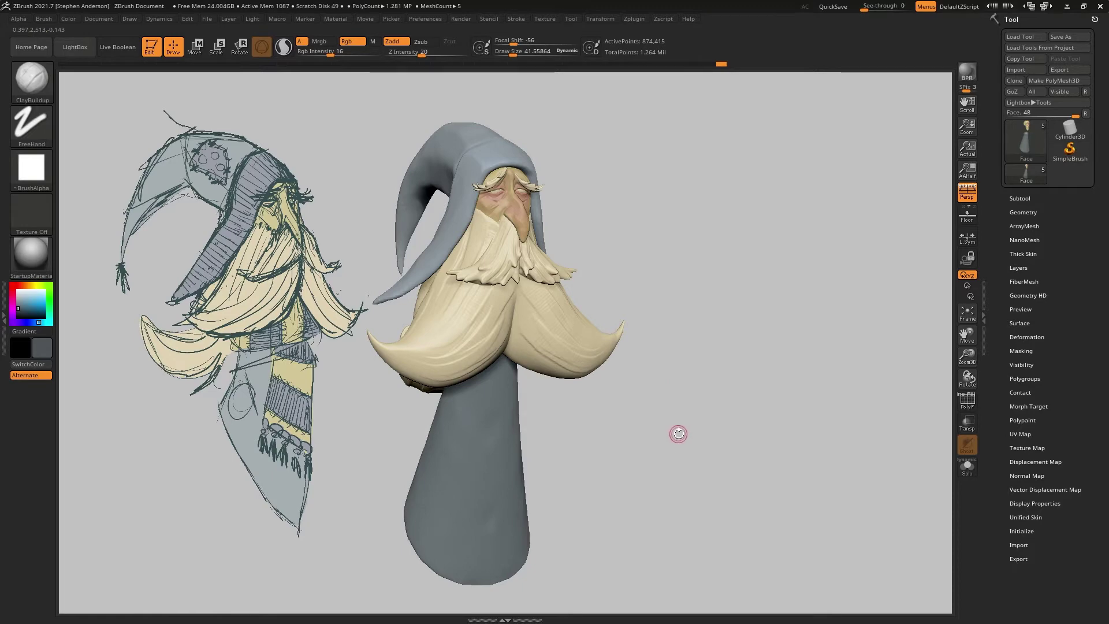
# Enlarge the Spotlight sketch to nearly the full canvas height, keep it left of the sculpt, and leave Spotlight editing.
pyautogui.moveTo(589, 329)
pyautogui.mouseDown()
pyautogui.moveTo(567, 317)
pyautogui.moveTo(597, 305)
pyautogui.moveTo(582, 292)
pyautogui.moveTo(606, 314)
pyautogui.moveTo(564, 292)
pyautogui.moveTo(565, 265)
pyautogui.moveTo(601, 289)
pyautogui.moveTo(578, 301)
pyautogui.moveTo(646, 295)
pyautogui.moveTo(589, 320)
pyautogui.moveTo(571, 306)
pyautogui.moveTo(605, 316)
pyautogui.moveTo(600, 331)
pyautogui.moveTo(619, 314)
pyautogui.mouseUp()
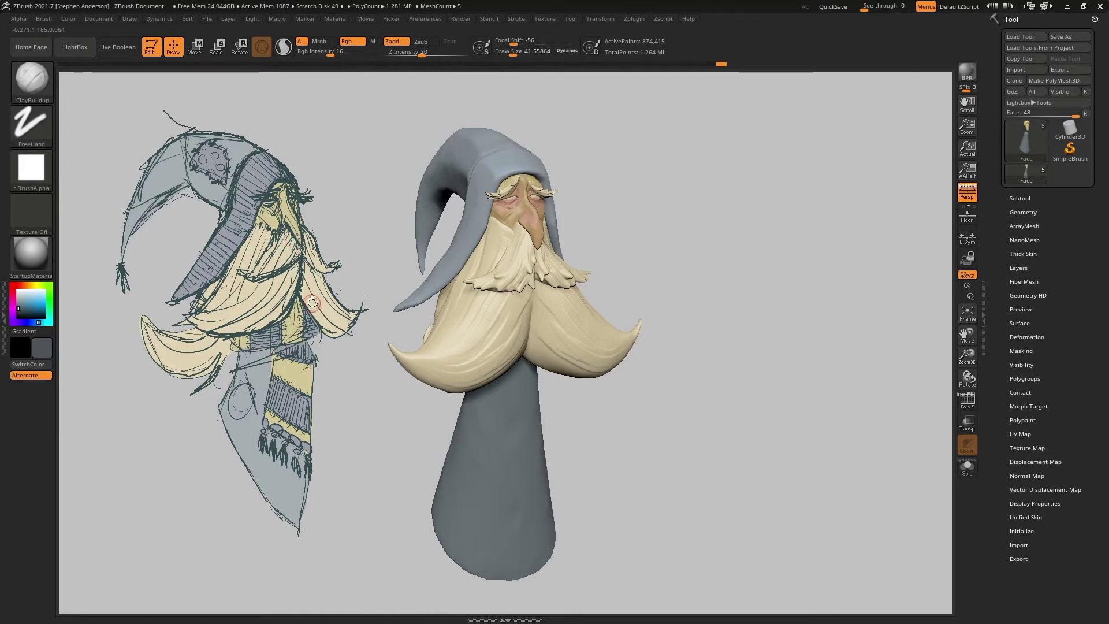
pyautogui.hotkey('shift', 'z')
pyautogui.moveTo(268, 243)
pyautogui.mouseDown()
pyautogui.moveTo(264, 307)
pyautogui.moveTo(173, 329)
pyautogui.moveTo(255, 309)
pyautogui.mouseUp()
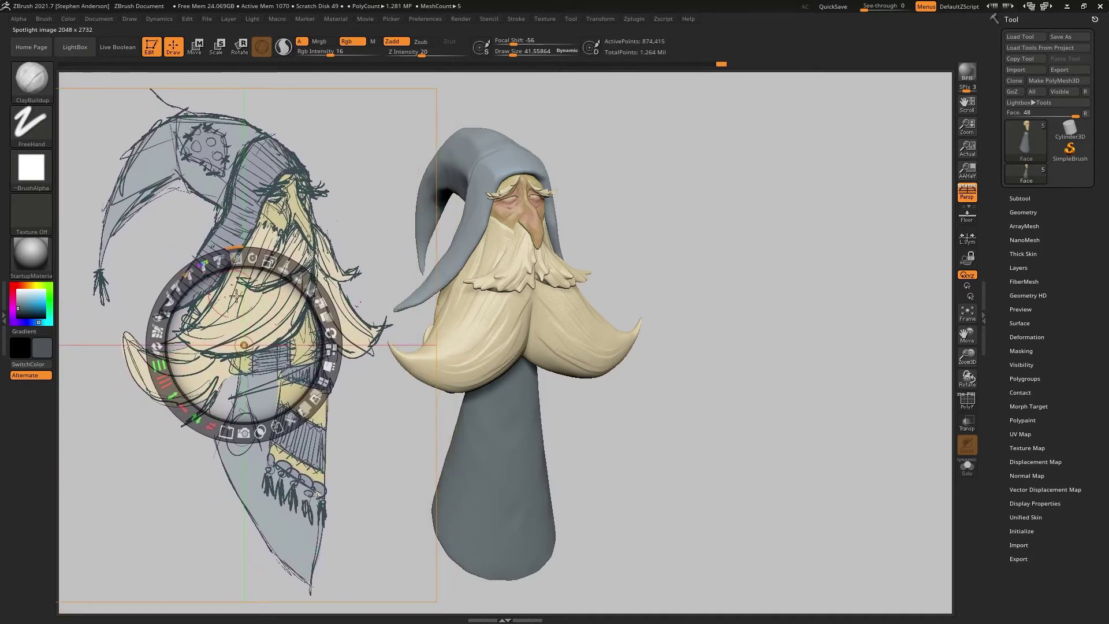
pyautogui.moveTo(280, 321)
pyautogui.mouseDown()
pyautogui.moveTo(240, 329)
pyautogui.moveTo(314, 257)
pyautogui.moveTo(233, 186)
pyautogui.moveTo(165, 285)
pyautogui.moveTo(185, 309)
pyautogui.moveTo(396, 328)
pyautogui.moveTo(427, 340)
pyautogui.moveTo(419, 361)
pyautogui.moveTo(456, 384)
pyautogui.moveTo(500, 372)
pyautogui.moveTo(535, 343)
pyautogui.moveTo(511, 191)
pyautogui.moveTo(506, 208)
pyautogui.moveTo(541, 165)
pyautogui.mouseUp()
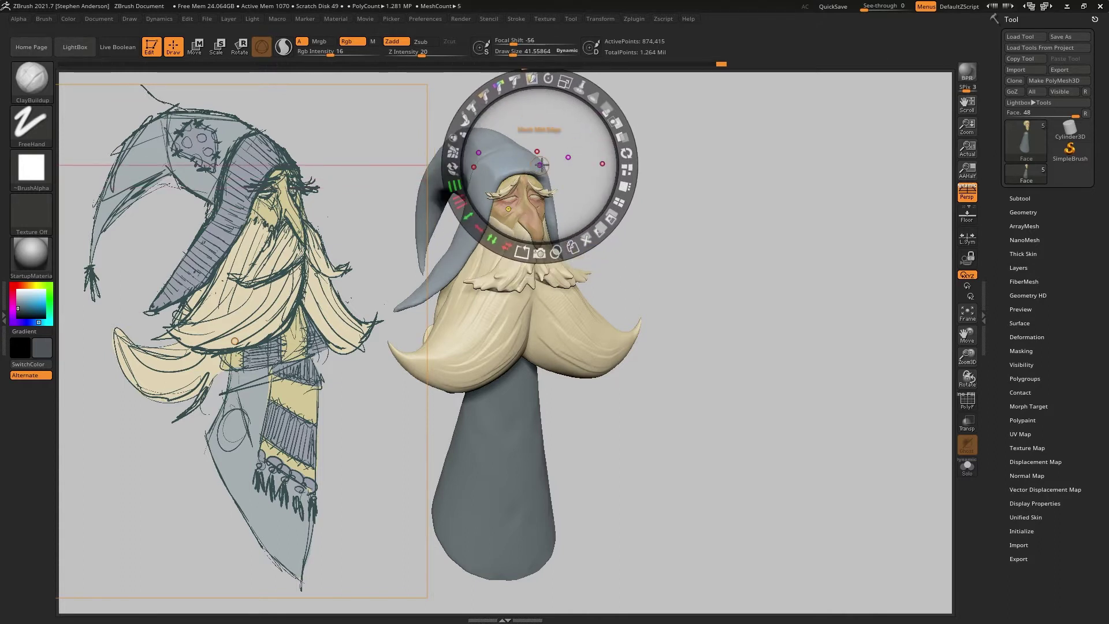
pyautogui.moveTo(541, 165)
pyautogui.mouseDown()
pyautogui.moveTo(526, 168)
pyautogui.moveTo(470, 274)
pyautogui.moveTo(537, 389)
pyautogui.moveTo(496, 404)
pyautogui.moveTo(506, 361)
pyautogui.moveTo(372, 302)
pyautogui.moveTo(247, 328)
pyautogui.moveTo(267, 319)
pyautogui.moveTo(463, 334)
pyautogui.moveTo(427, 337)
pyautogui.moveTo(404, 99)
pyautogui.moveTo(428, 85)
pyautogui.moveTo(237, 96)
pyautogui.moveTo(235, 80)
pyautogui.moveTo(234, 338)
pyautogui.moveTo(259, 310)
pyautogui.mouseUp()
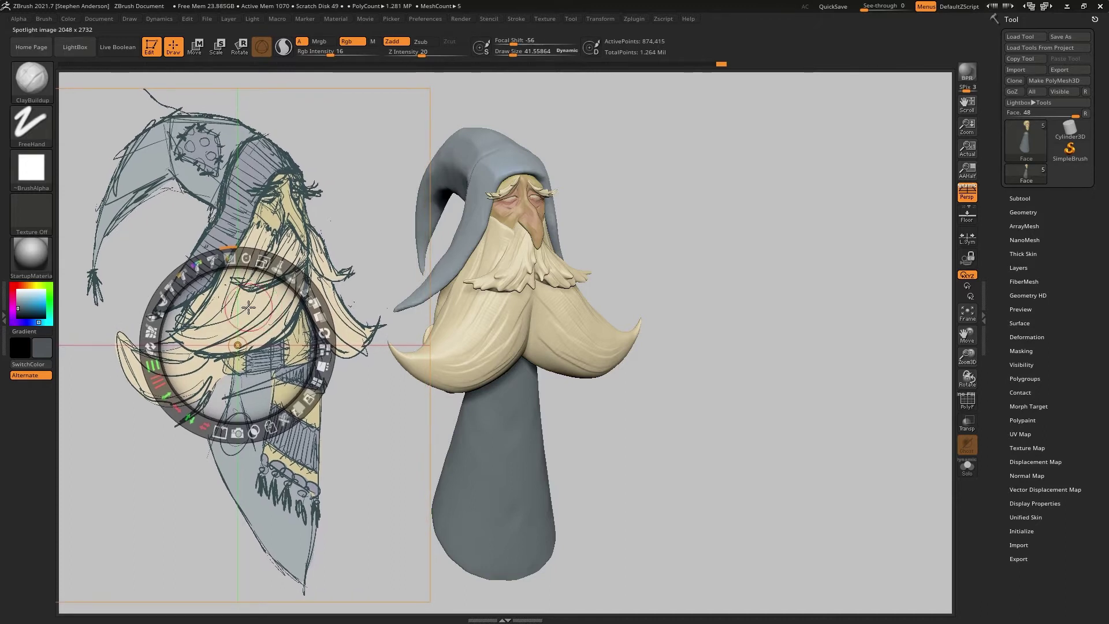
pyautogui.press('z')
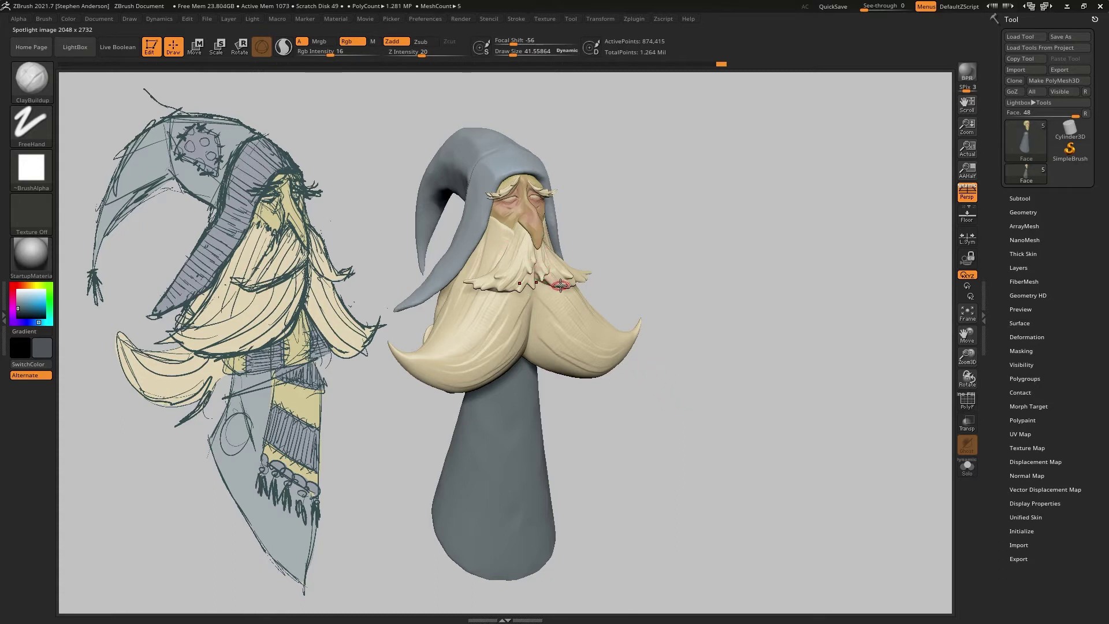
# Hide the Spotlight sketch and show it again.
pyautogui.press('shift')
pyautogui.hotkey('shift', 'z')
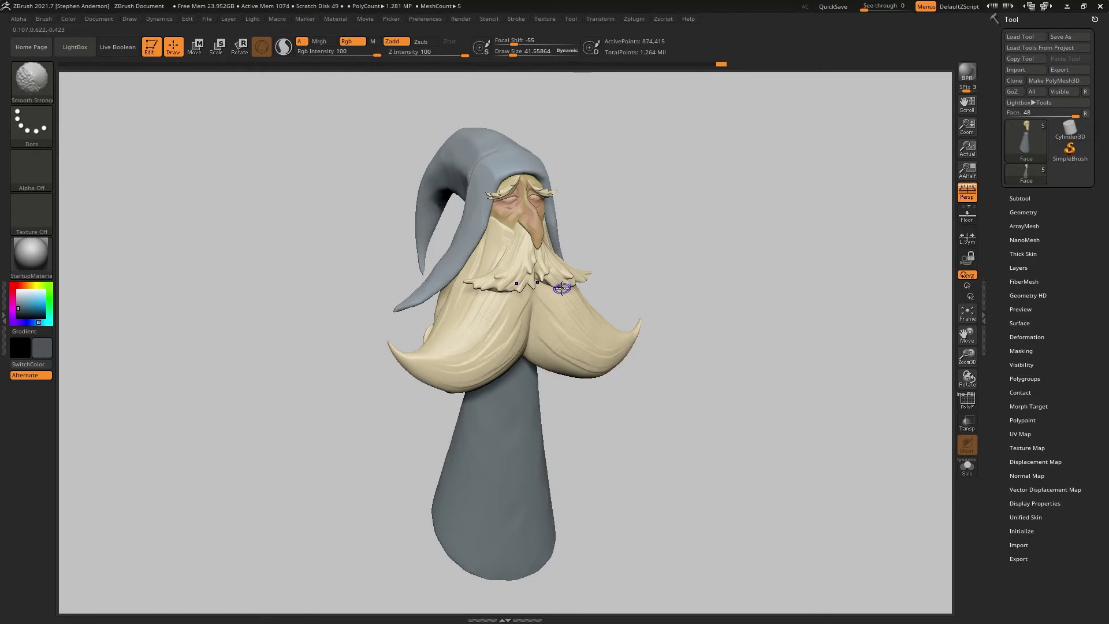
pyautogui.hotkey('shift', 'z')
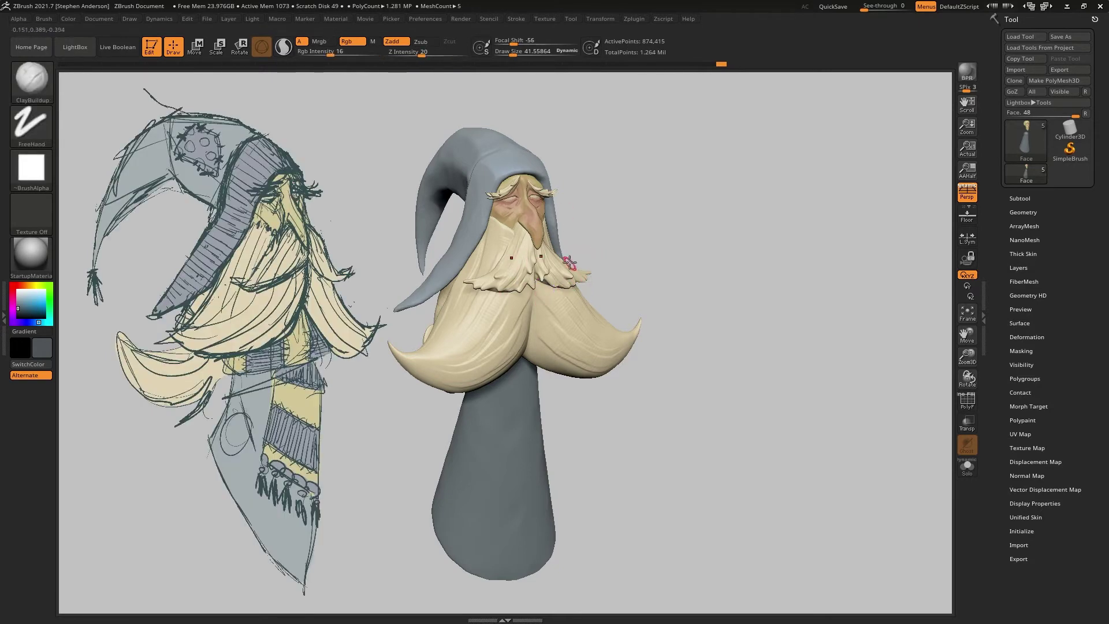
# Place the sculpt behind the Spotlight sketch and lower the sketch's opacity until the sculpt shows through.
pyautogui.moveTo(507, 260)
pyautogui.mouseDown(button='right')
pyautogui.moveTo(565, 257)
pyautogui.moveTo(335, 254)
pyautogui.mouseUp(button='right')
pyautogui.press('z')
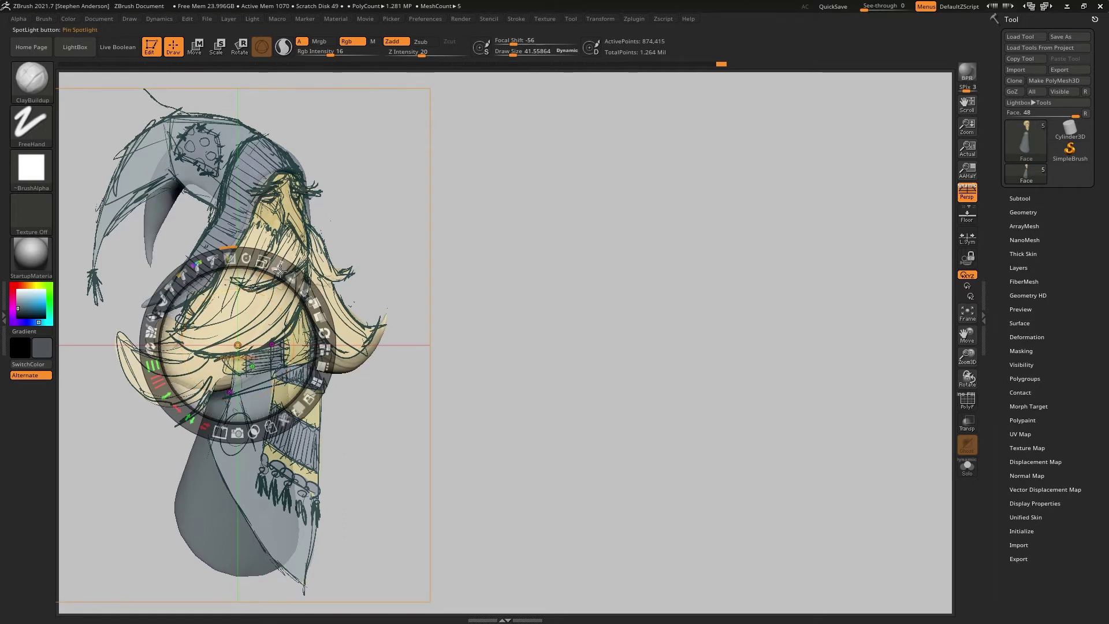
pyautogui.moveTo(306, 289); pyautogui.dragTo(260, 261)
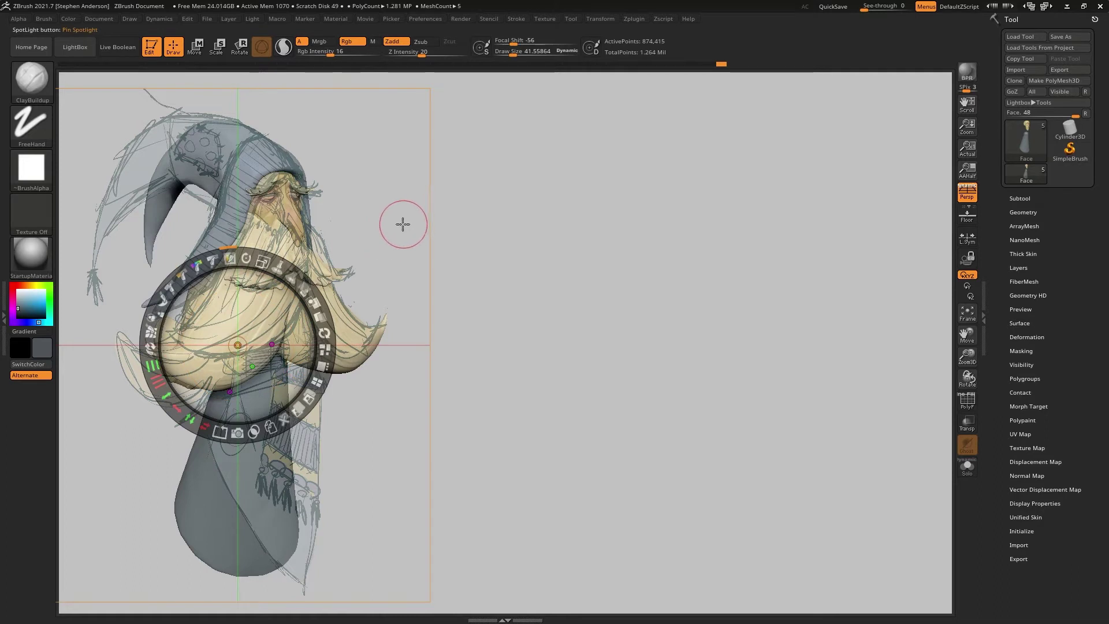
# Leave Spotlight editing and orbit the sculpt until its hat, face and beard line up with the faded sketch.
pyautogui.press('z')
pyautogui.moveTo(390, 234)
pyautogui.mouseDown()
pyautogui.moveTo(391, 218)
pyautogui.moveTo(401, 220)
pyautogui.moveTo(383, 231)
pyautogui.mouseUp()
pyautogui.hotkey('shift', 'z')
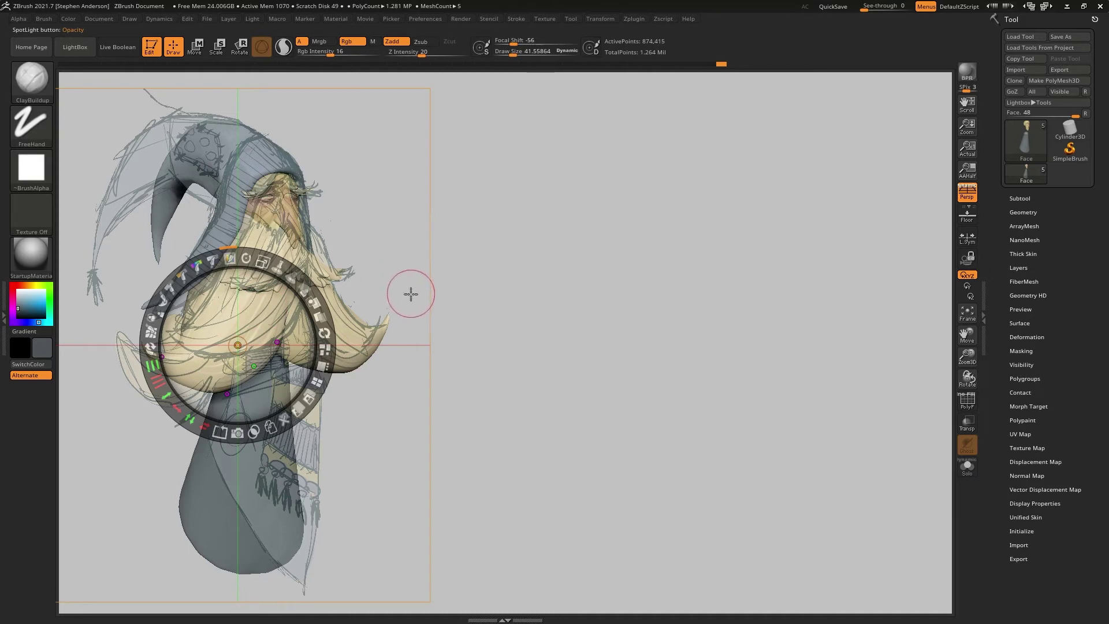
pyautogui.press('z')
pyautogui.moveTo(412, 266); pyautogui.dragTo(394, 269)
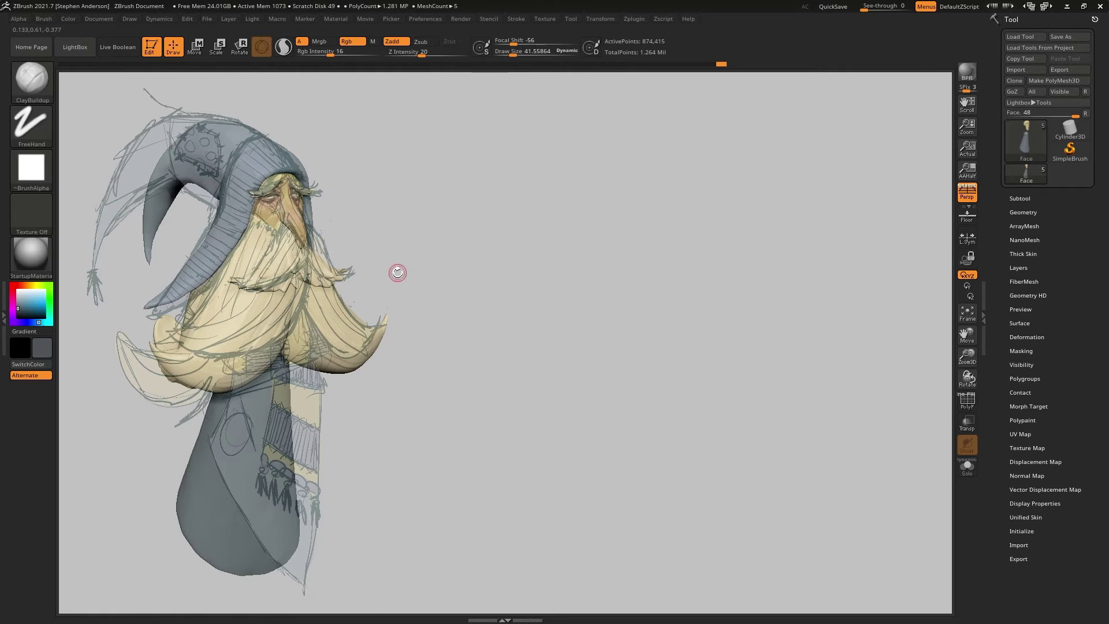
pyautogui.moveTo(381, 268); pyautogui.dragTo(387, 267)
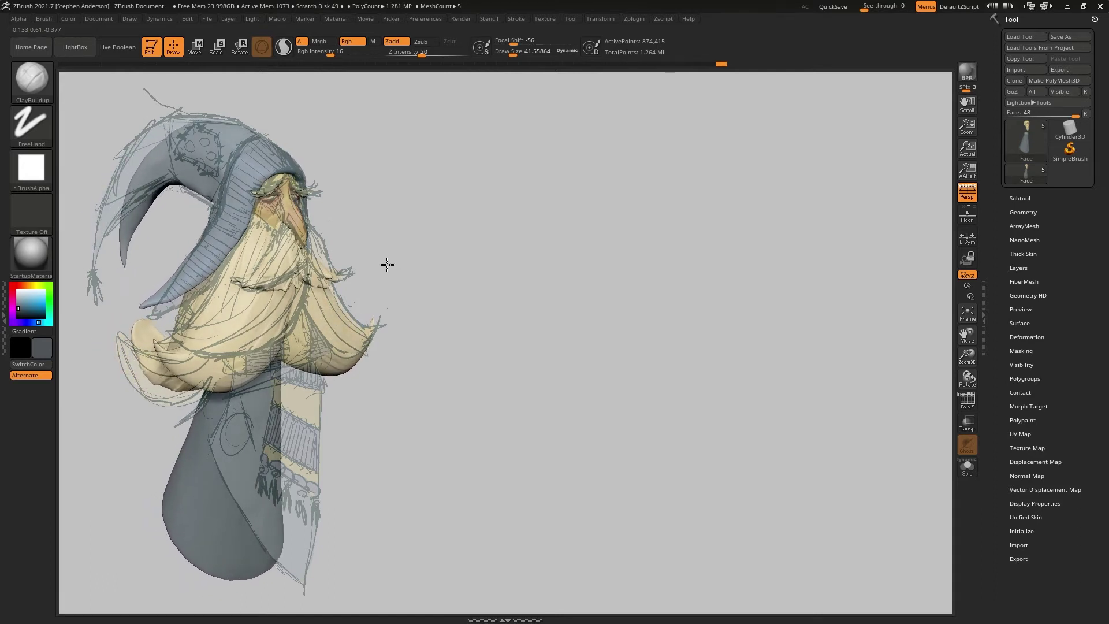
# Set the camera's focal length to 85 mm and realign the sculpt with the sketch overlay.
pyautogui.click(966, 200)
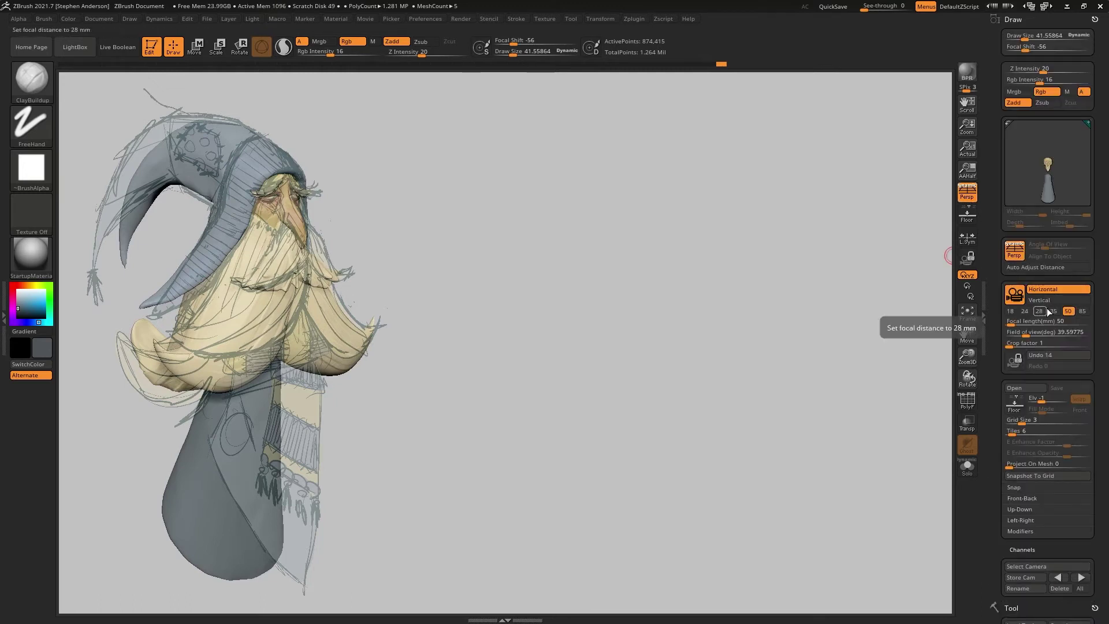
pyautogui.click(1082, 312)
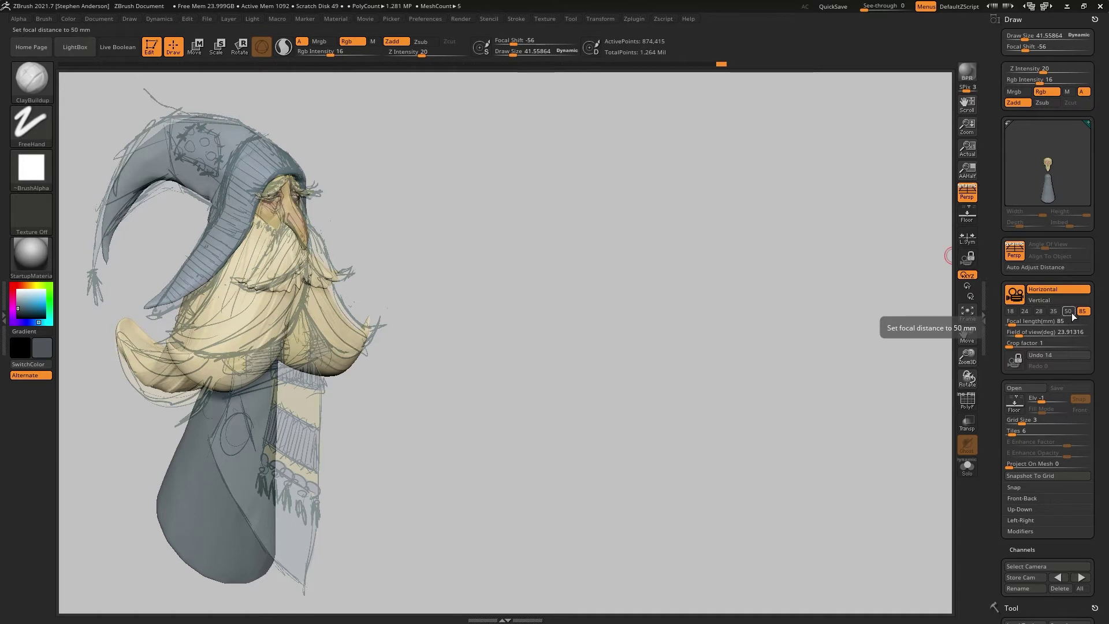
pyautogui.moveTo(483, 301); pyautogui.dragTo(484, 291)
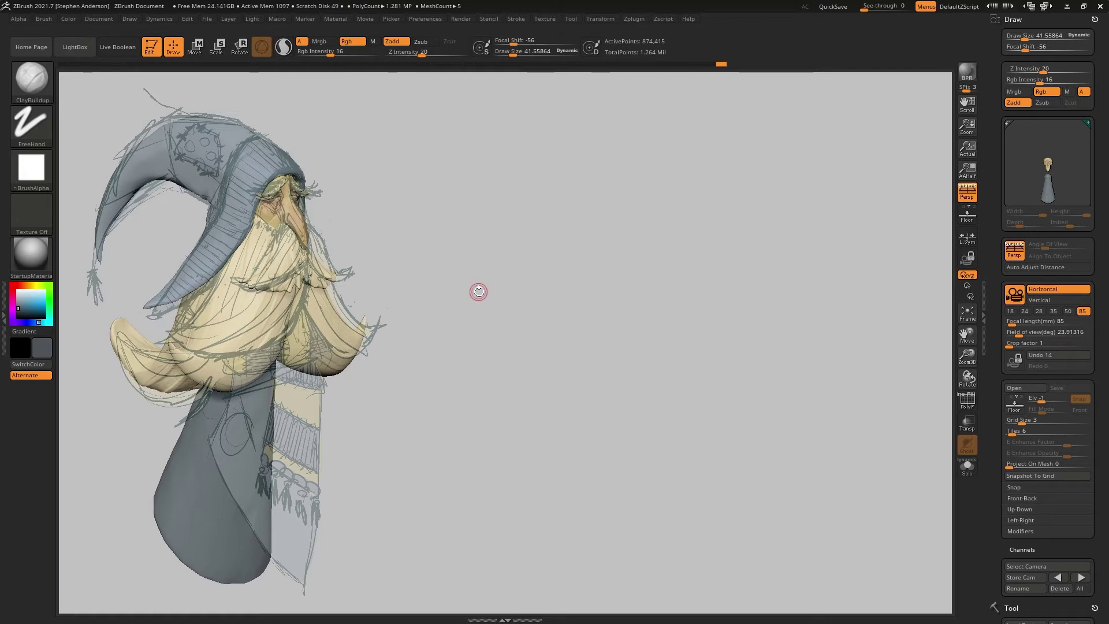
# Fine-tune the sculpt's alignment to the sketch, and store the view as a camera keyframe about 3 seconds along the movie timeline.
pyautogui.keyDown('shift'); pyautogui.moveTo(497, 279); pyautogui.dragTo(493, 264); pyautogui.keyUp('shift')
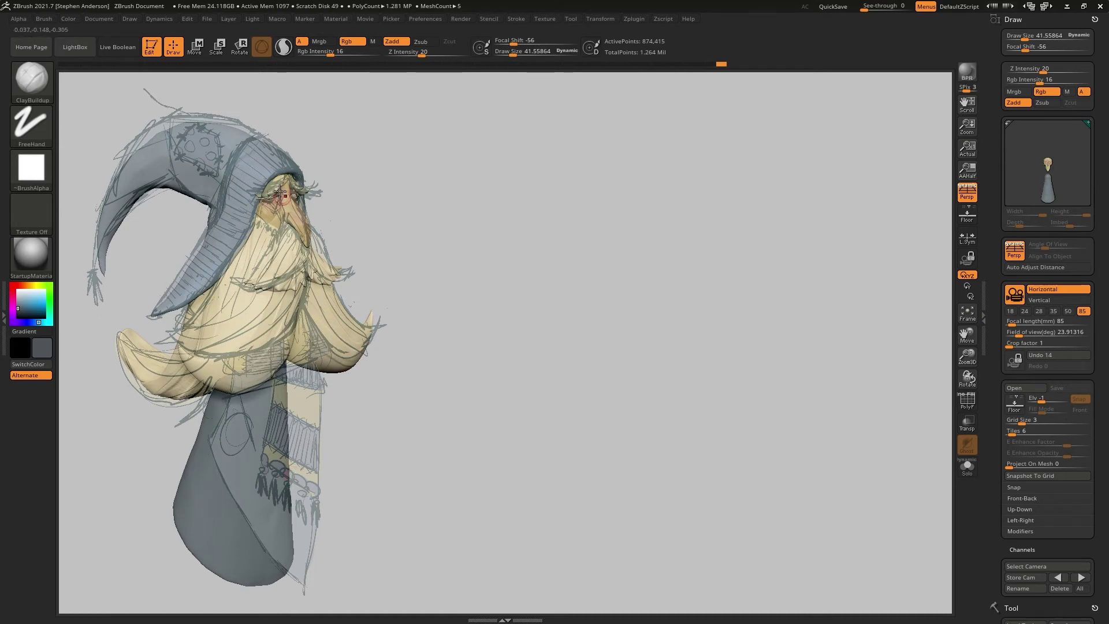
pyautogui.click(353, 46)
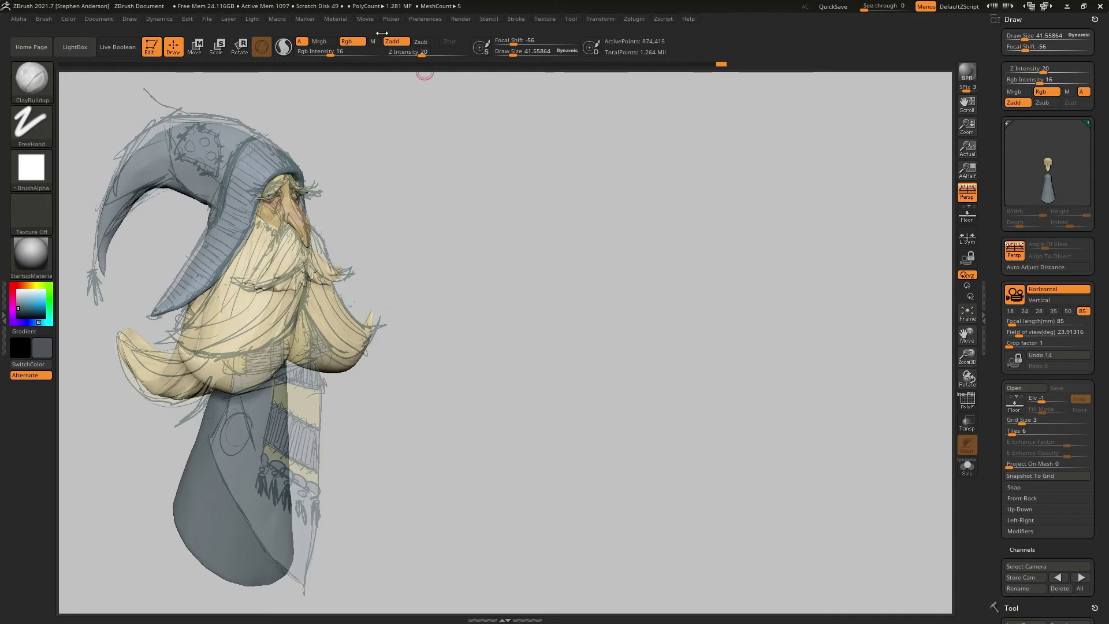
pyautogui.click(366, 19)
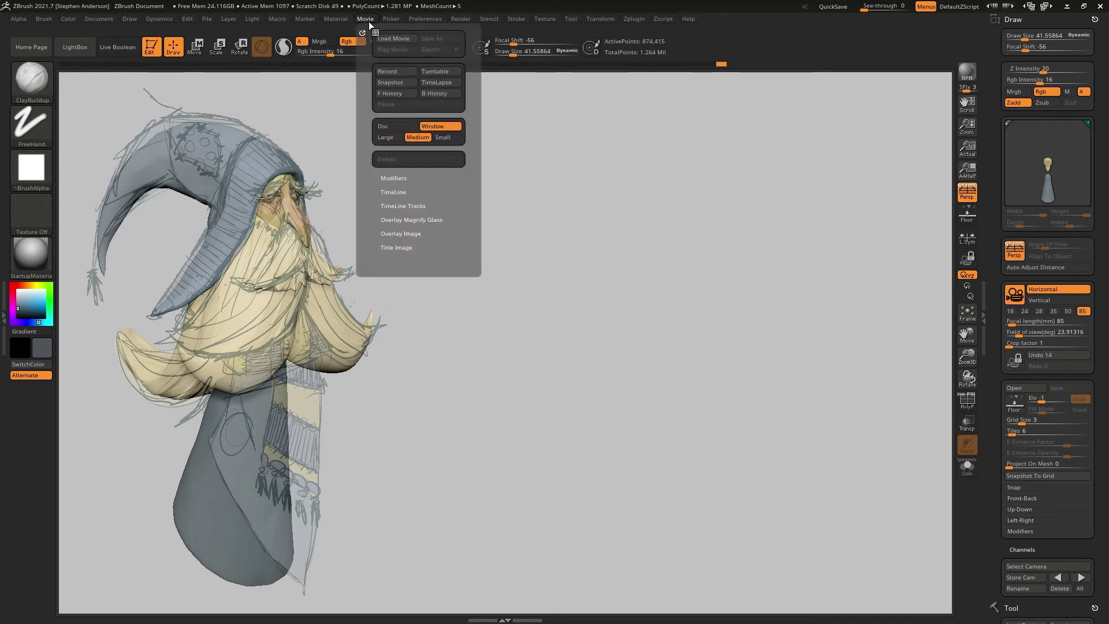
pyautogui.click(394, 192)
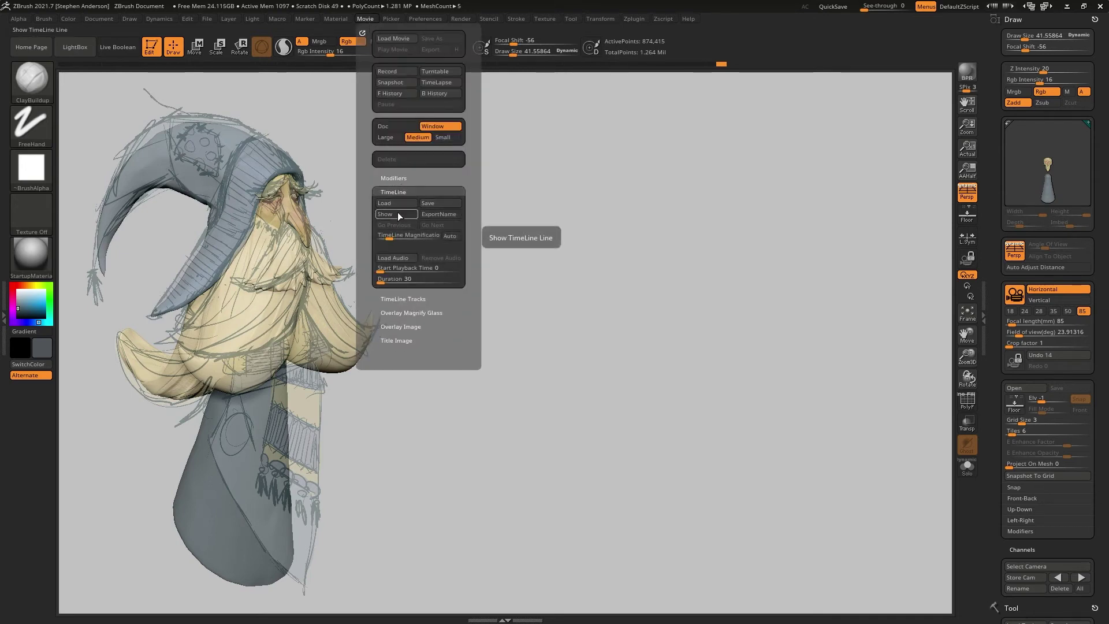
pyautogui.click(394, 213)
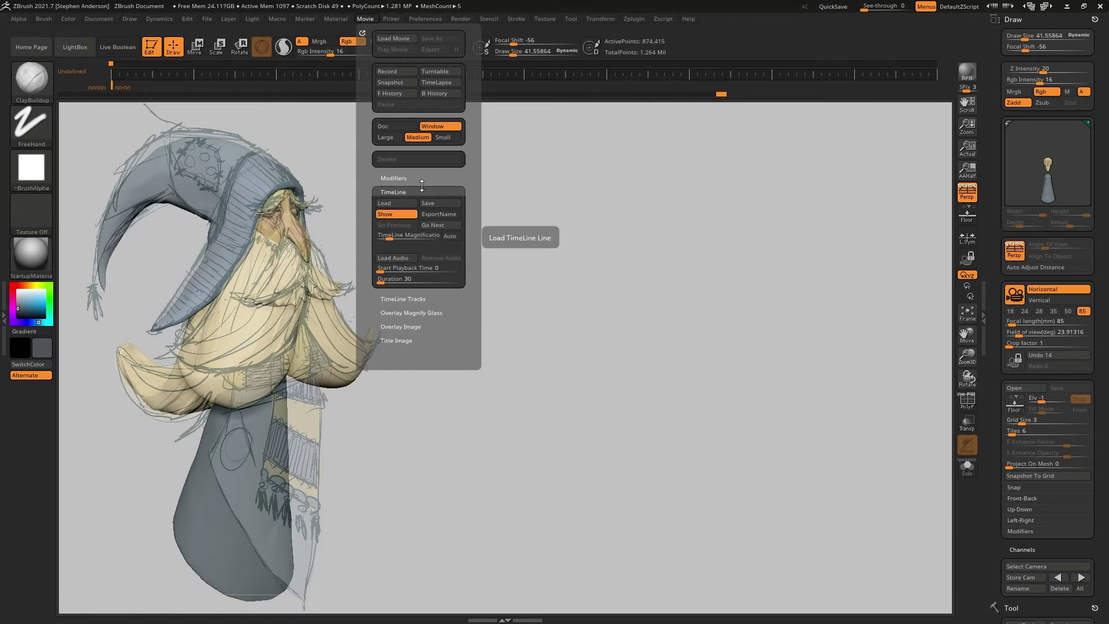
pyautogui.click(194, 74)
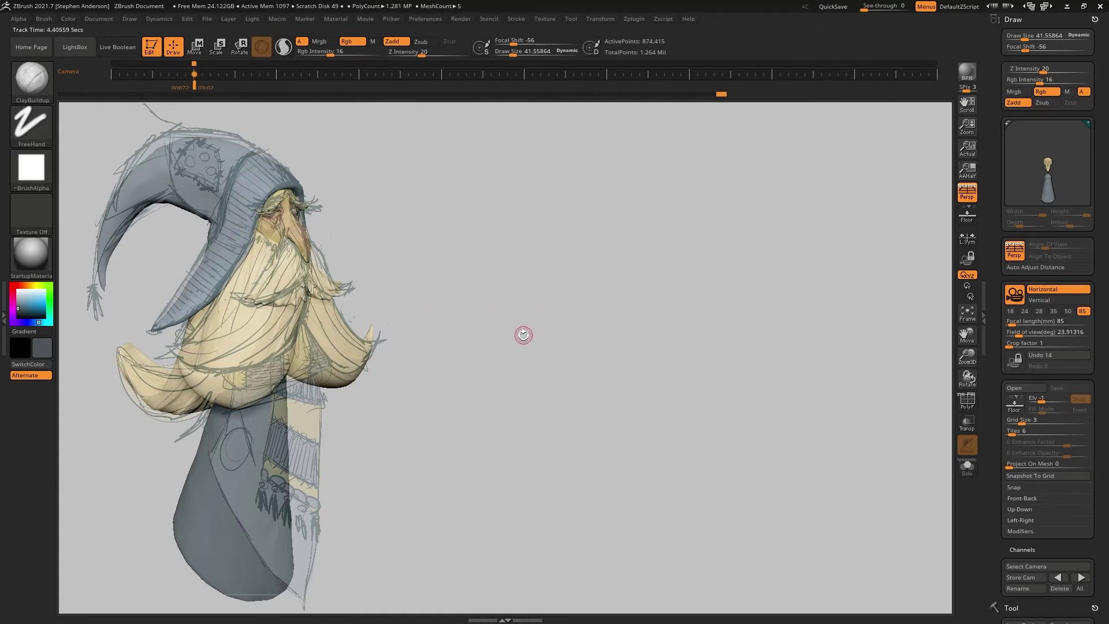
# Turn off the brush's Rgb painting, and recall the stored sketch-matched camera view after orbiting the sculpt away from it.
pyautogui.moveTo(508, 329)
pyautogui.keyDown('alt'); pyautogui.mouseDown()
pyautogui.moveTo(805, 363)
pyautogui.moveTo(761, 358)
pyautogui.moveTo(770, 317)
pyautogui.moveTo(616, 275)
pyautogui.mouseUp(); pyautogui.keyUp('alt')
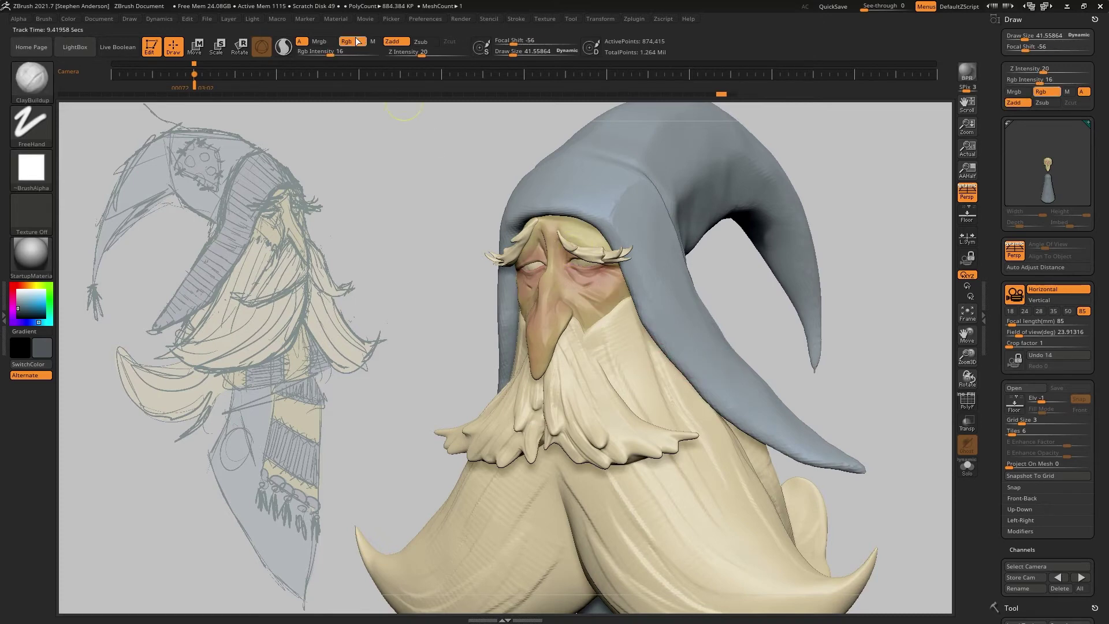
pyautogui.click(356, 41)
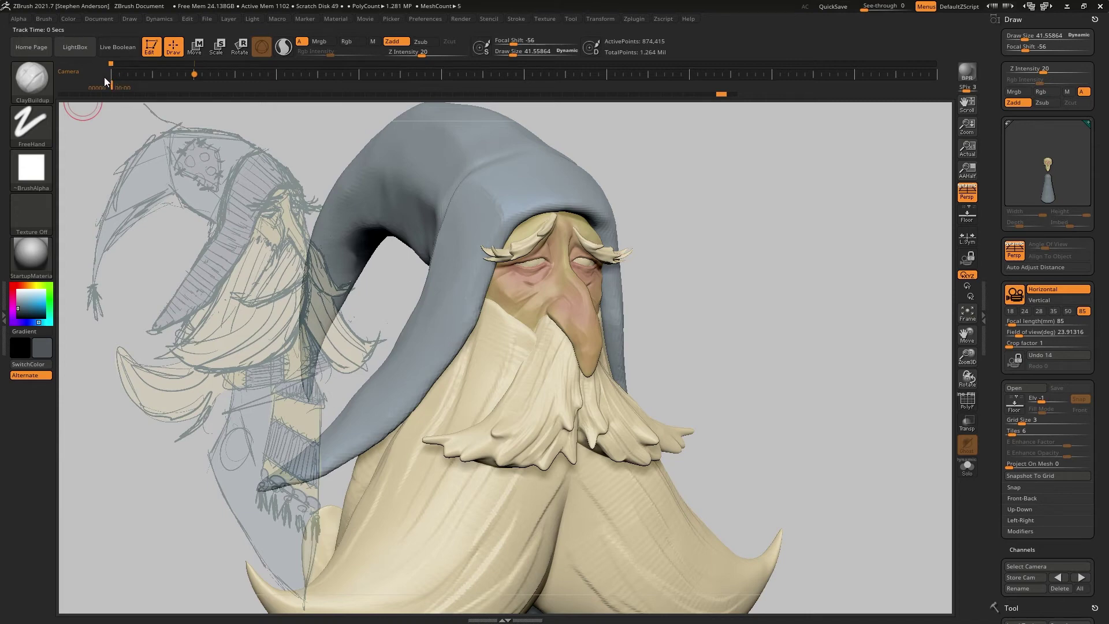
pyautogui.press('Right')
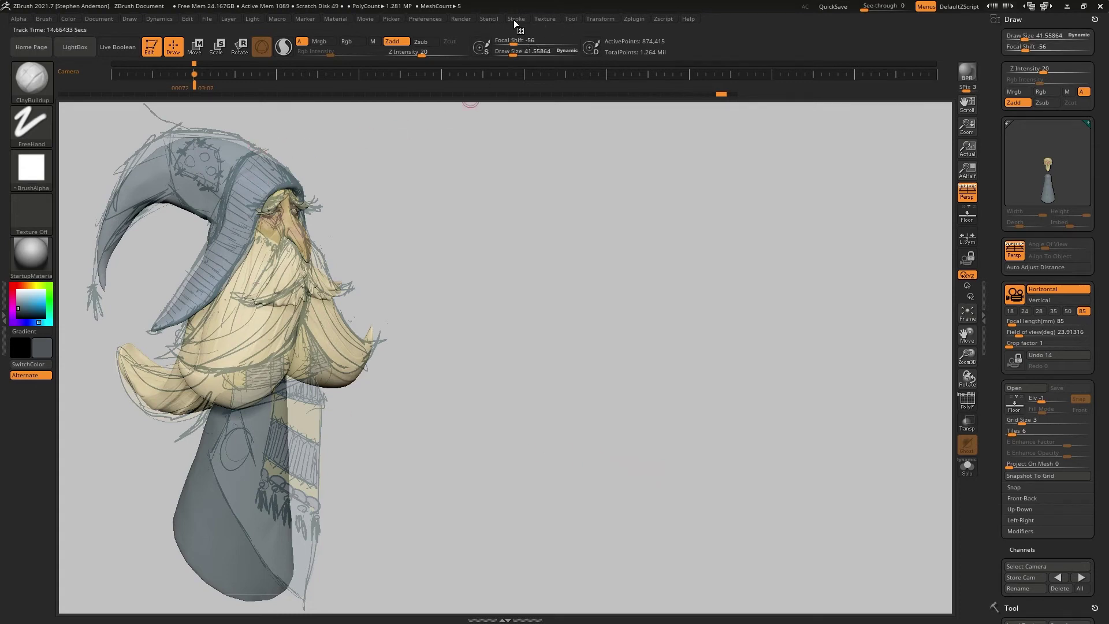
# Load the saved Spotlight file ManInMoon_Spotlight from the _SUMMIT folder.
pyautogui.click(545, 18)
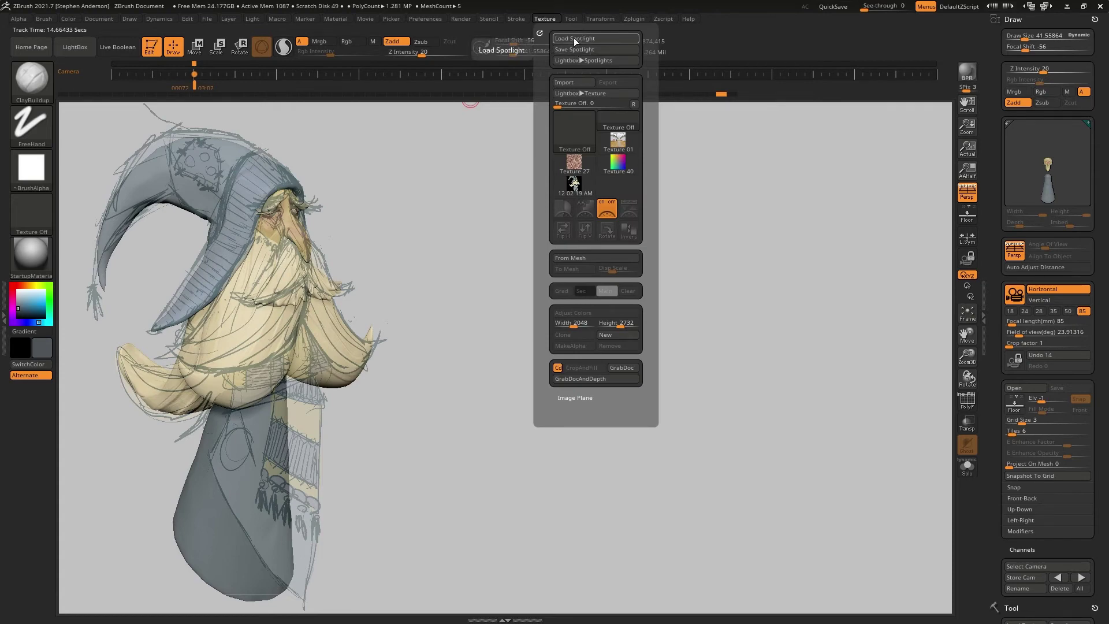
pyautogui.click(576, 37)
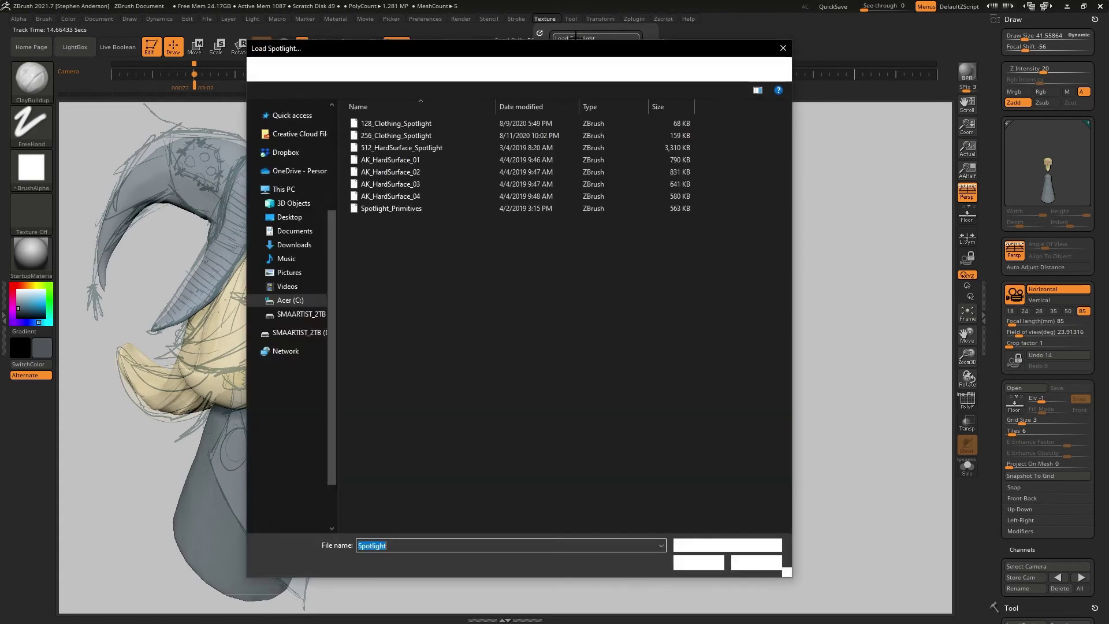
pyautogui.click(293, 327)
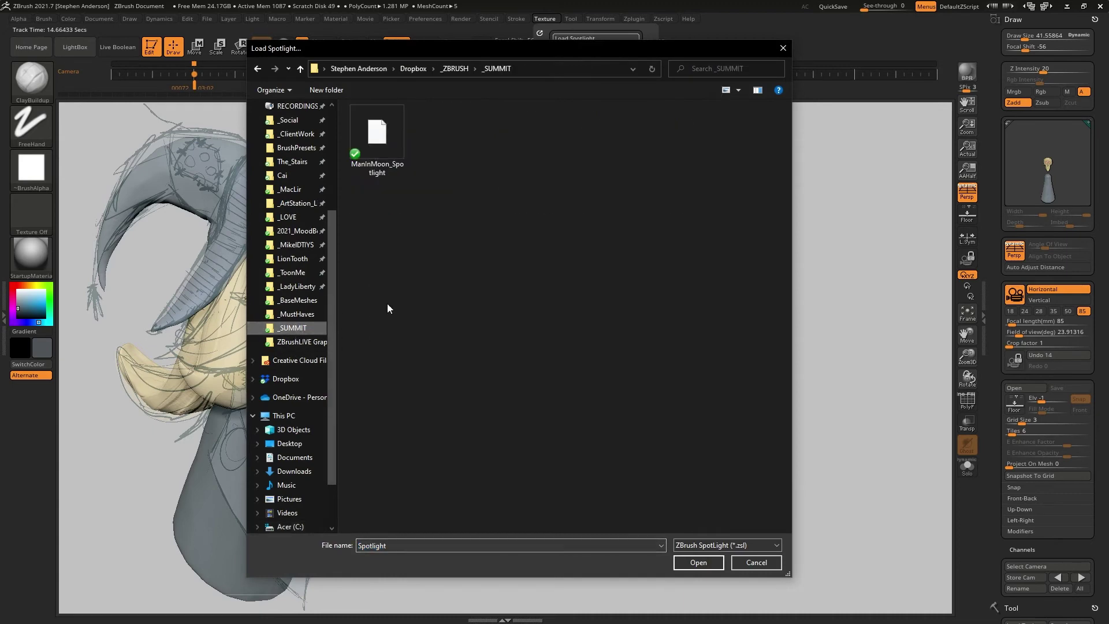
pyautogui.doubleClick(387, 144)
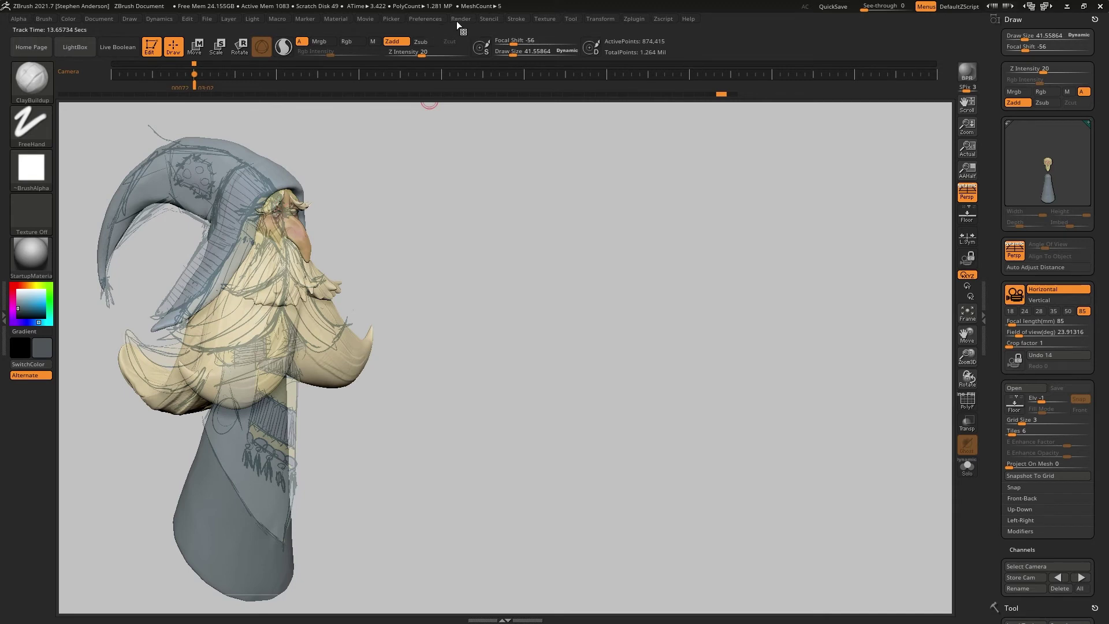
# Load the saved timeline file ManInMoon_Views from the _SUMMIT folder.
pyautogui.click(365, 20)
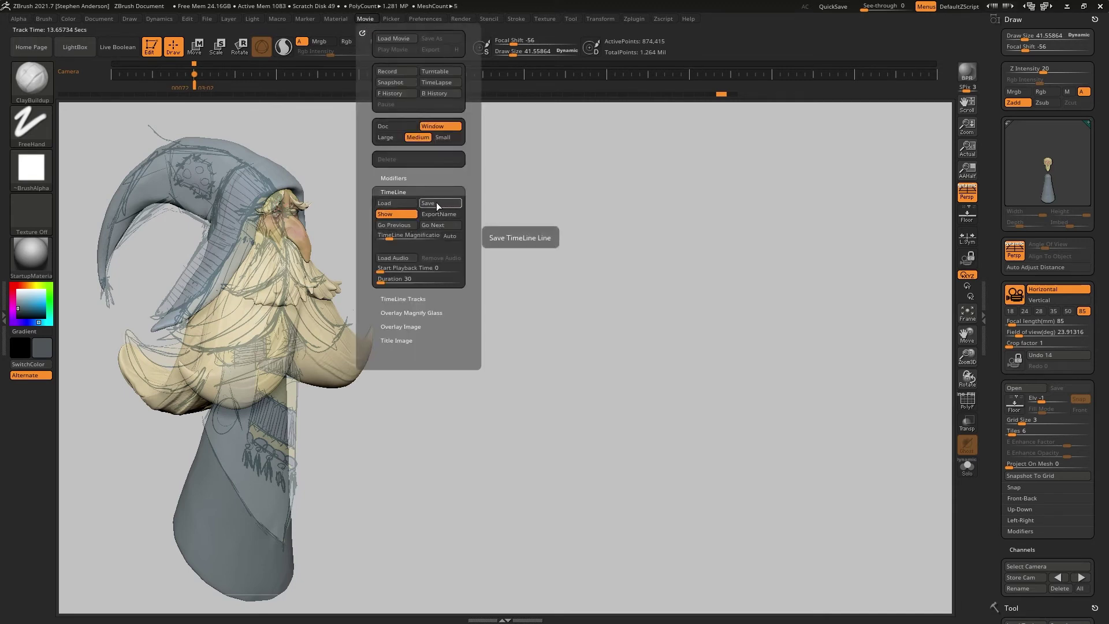
pyautogui.click(397, 202)
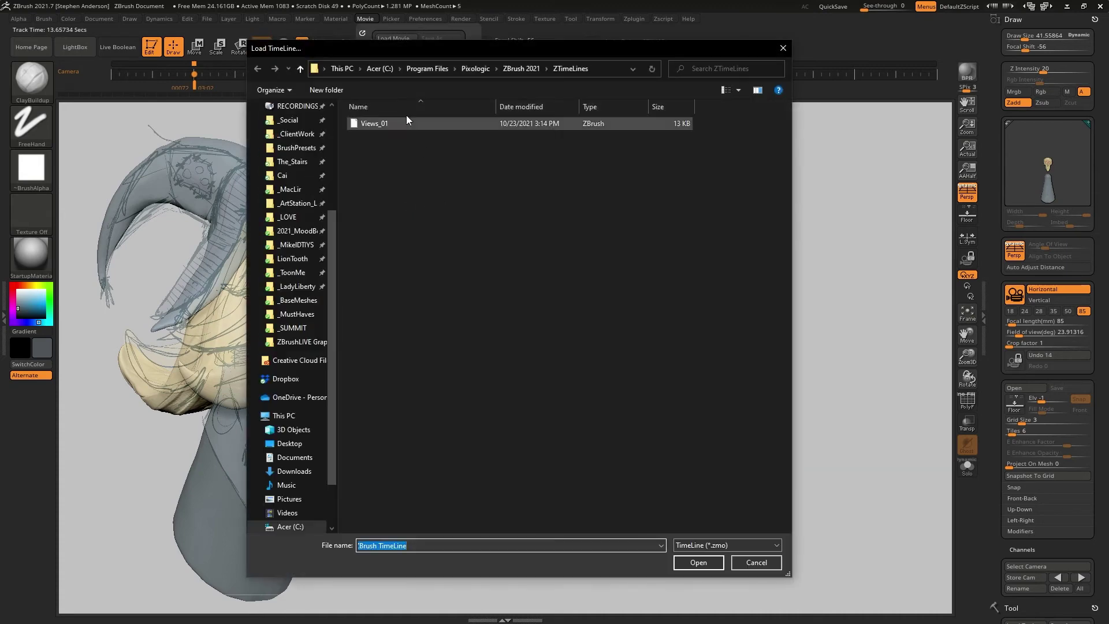
pyautogui.click(296, 329)
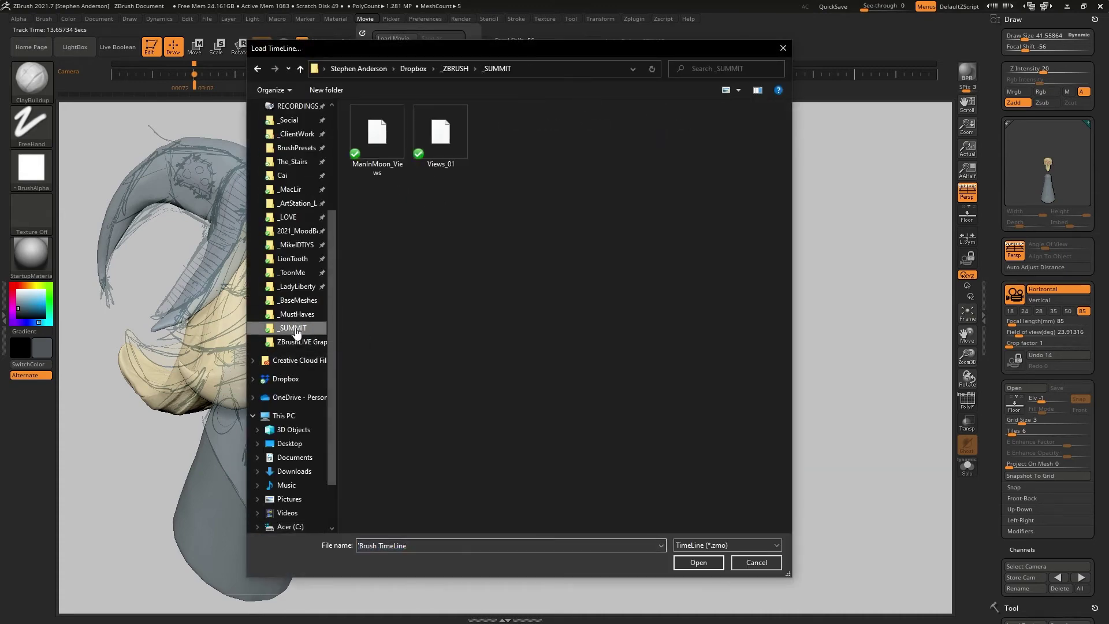
pyautogui.doubleClick(382, 137)
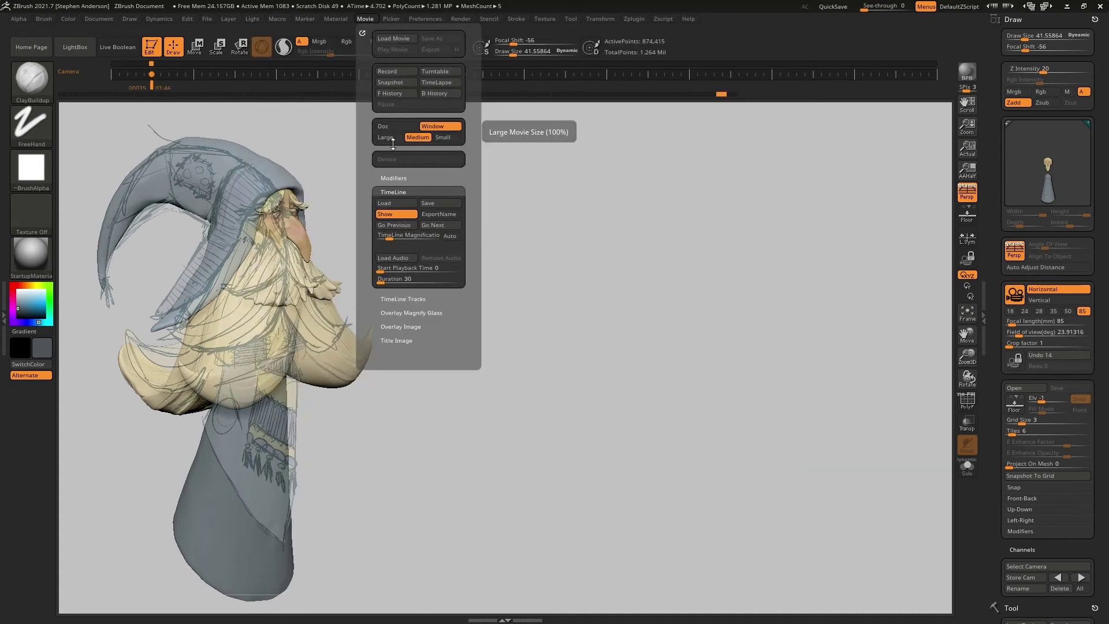
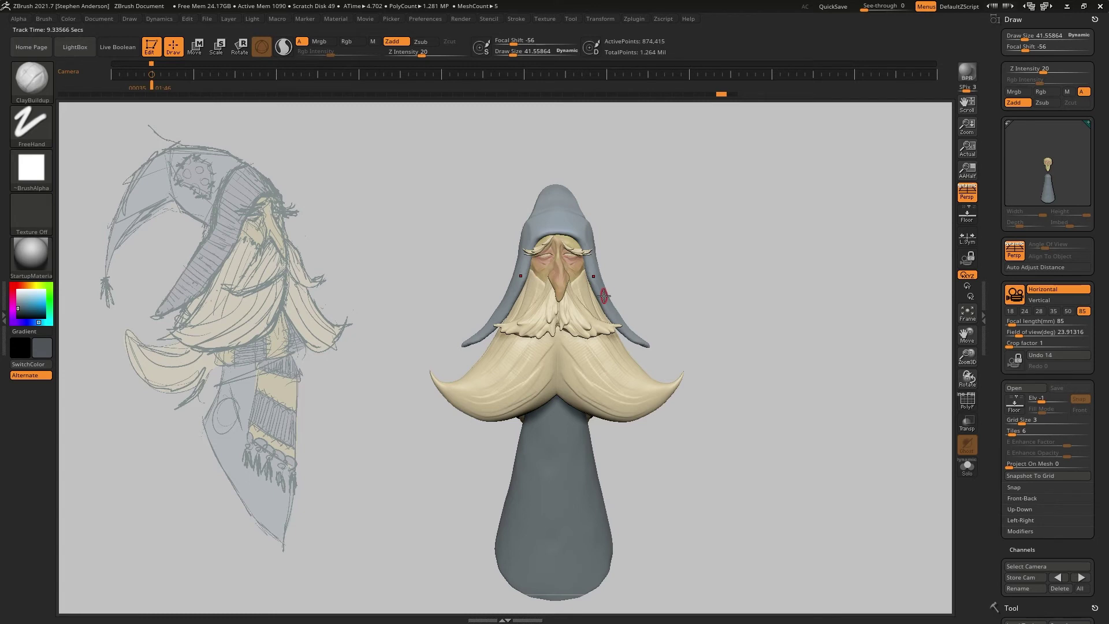
# Hide the Spotlight sketch and zoom the document out so its whole canvas fits with margins around it.
pyautogui.hotkey('shift', 'z')
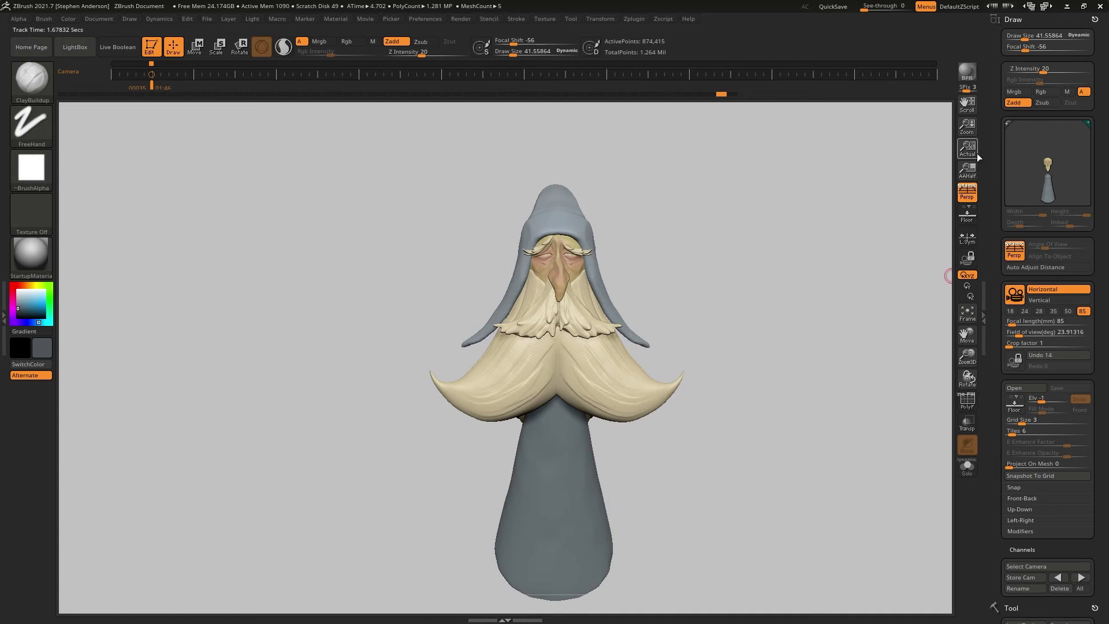
pyautogui.moveTo(967, 125); pyautogui.dragTo(965, 120)
pyautogui.moveTo(664, 317); pyautogui.dragTo(629, 268)
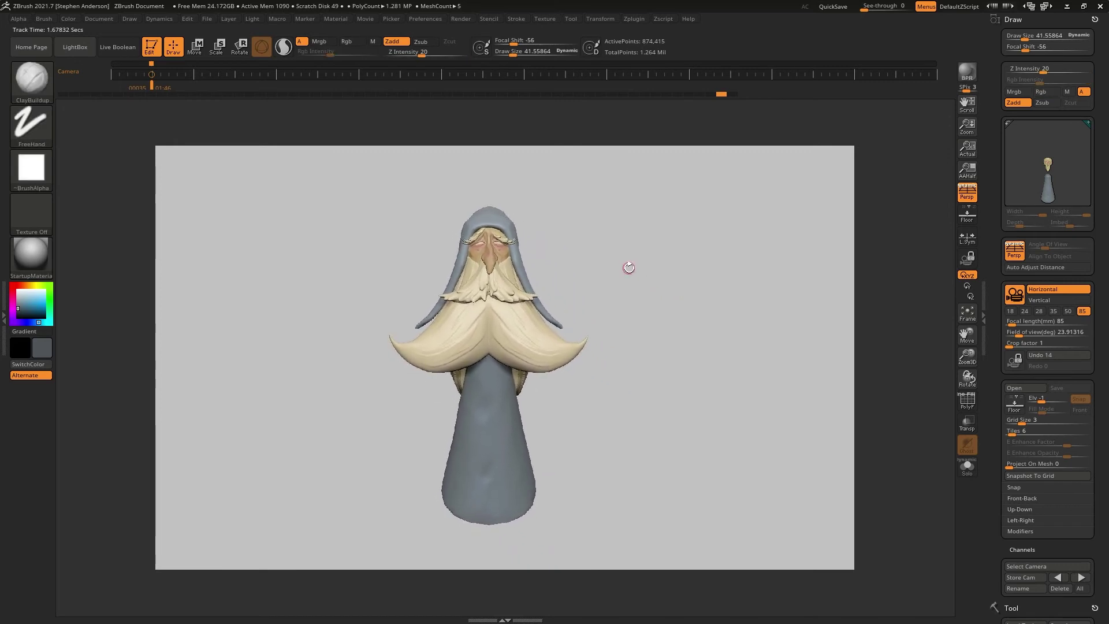
# Frame the sculpt's front view, store it as a camera keyframe at 6 seconds, and snapshot it onto the canvas.
pyautogui.press('f')
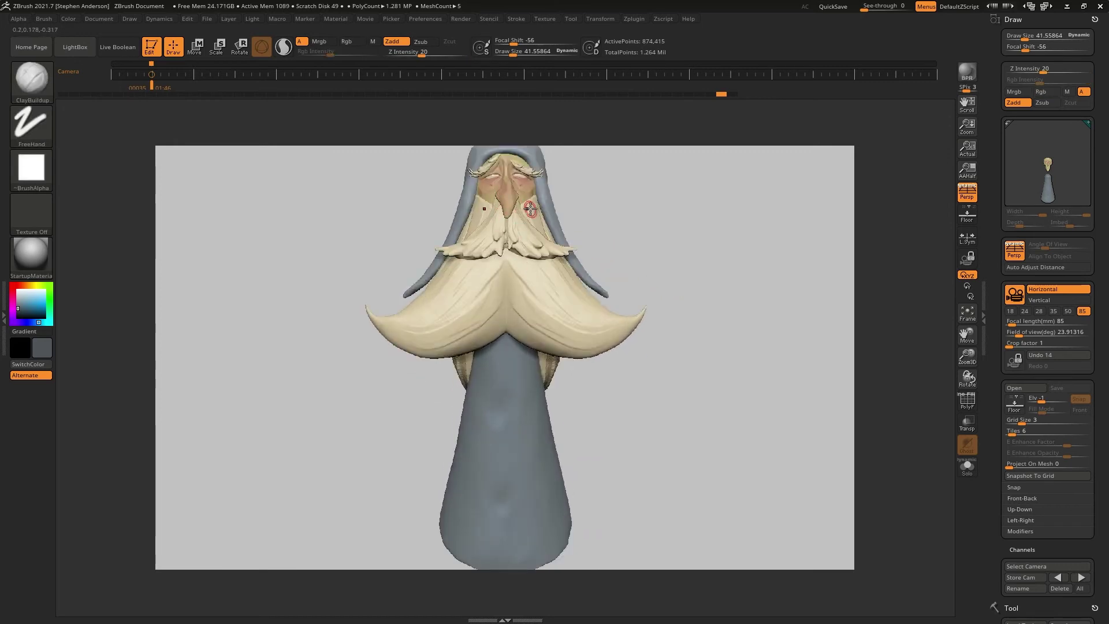
pyautogui.keyDown('ctrl'); pyautogui.moveTo(687, 402); pyautogui.dragTo(676, 377, button='right'); pyautogui.keyUp('ctrl')
pyautogui.keyDown('ctrl'); pyautogui.rightClick(676, 377); pyautogui.keyUp('ctrl')
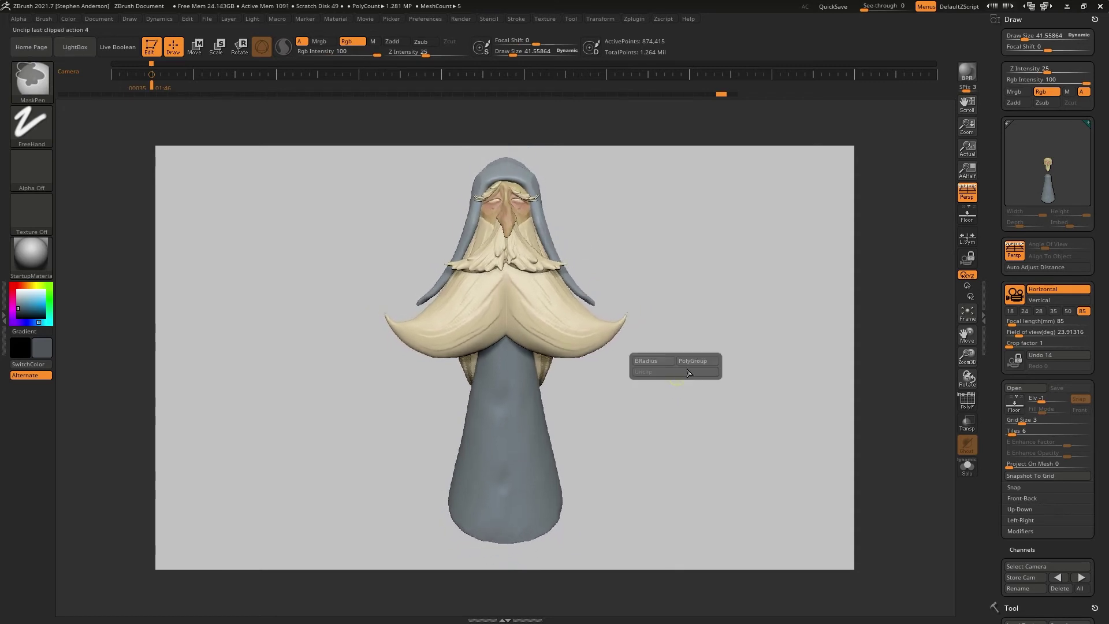
pyautogui.keyDown('alt'); pyautogui.moveTo(695, 326); pyautogui.dragTo(698, 332, button='right'); pyautogui.keyUp('alt')
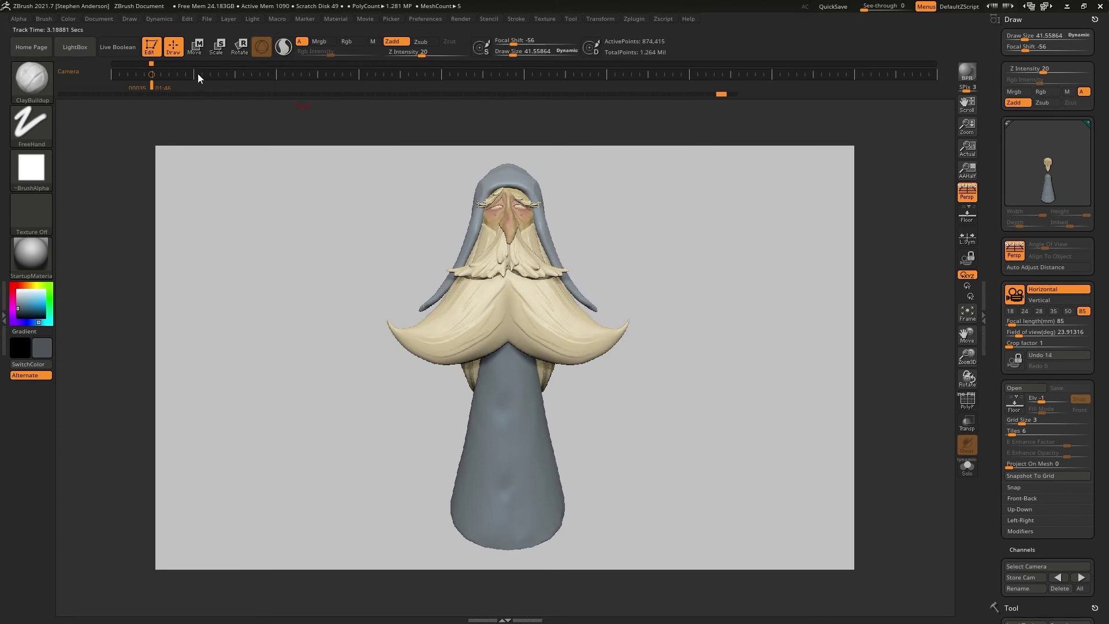
pyautogui.click(275, 72)
pyautogui.hotkey('shift', 's')
# Turn the sculpt to a side view beside the front snapshot, reduce its size, and store a camera keyframe at about 5.3 seconds.
pyautogui.keyDown('alt'); pyautogui.moveTo(596, 230); pyautogui.dragTo(431, 232); pyautogui.keyUp('alt')
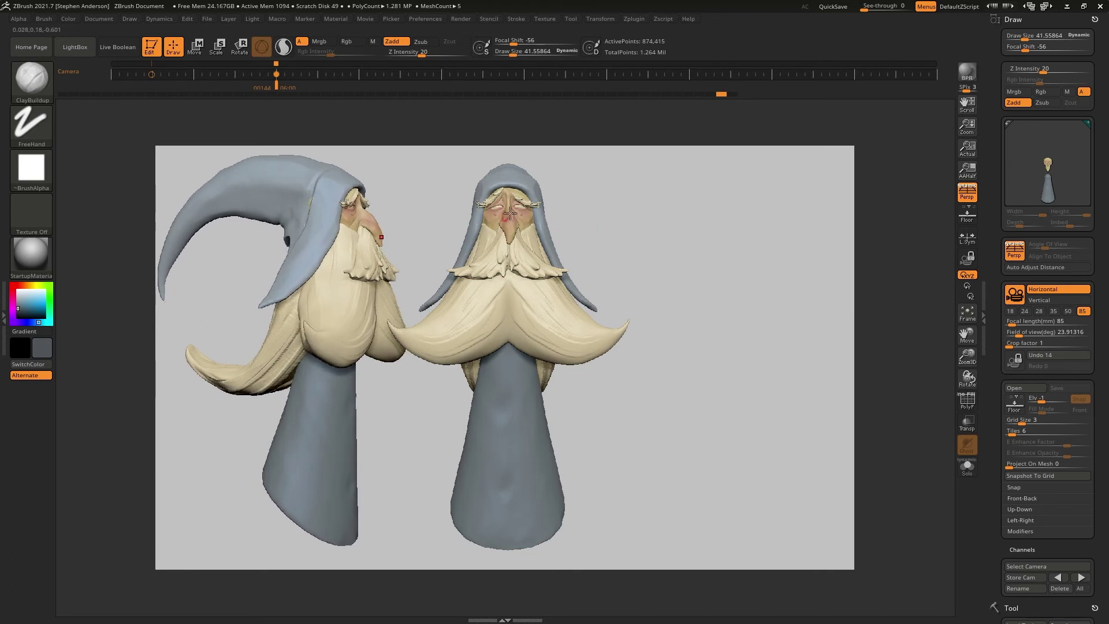
pyautogui.press('ctrl')
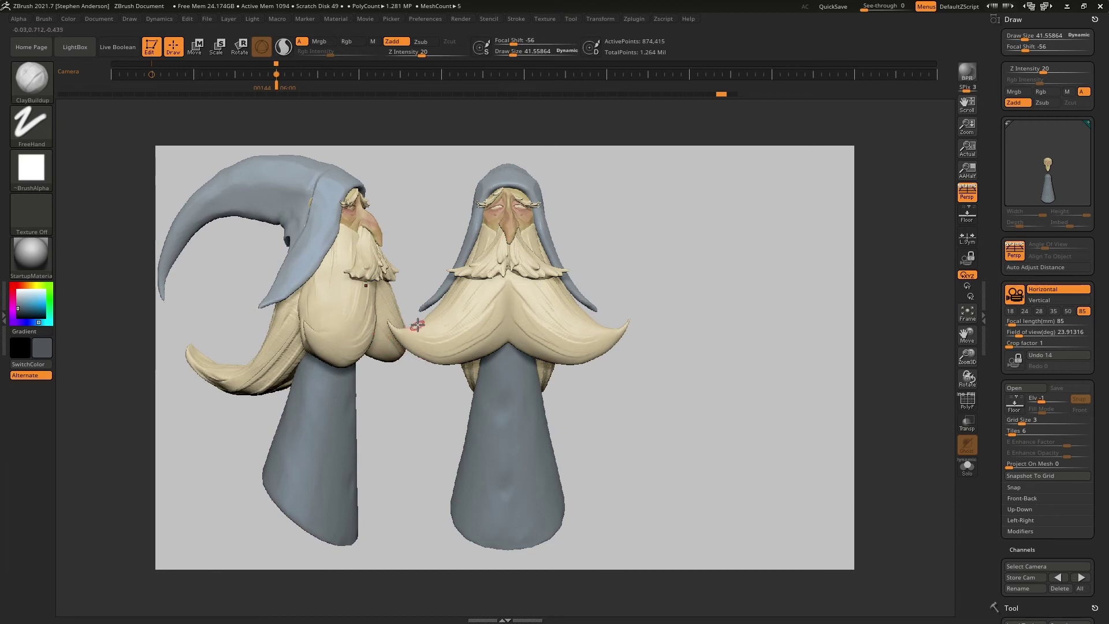
pyautogui.keyDown('ctrl'); pyautogui.moveTo(418, 329); pyautogui.dragTo(402, 321, button='right'); pyautogui.keyUp('ctrl')
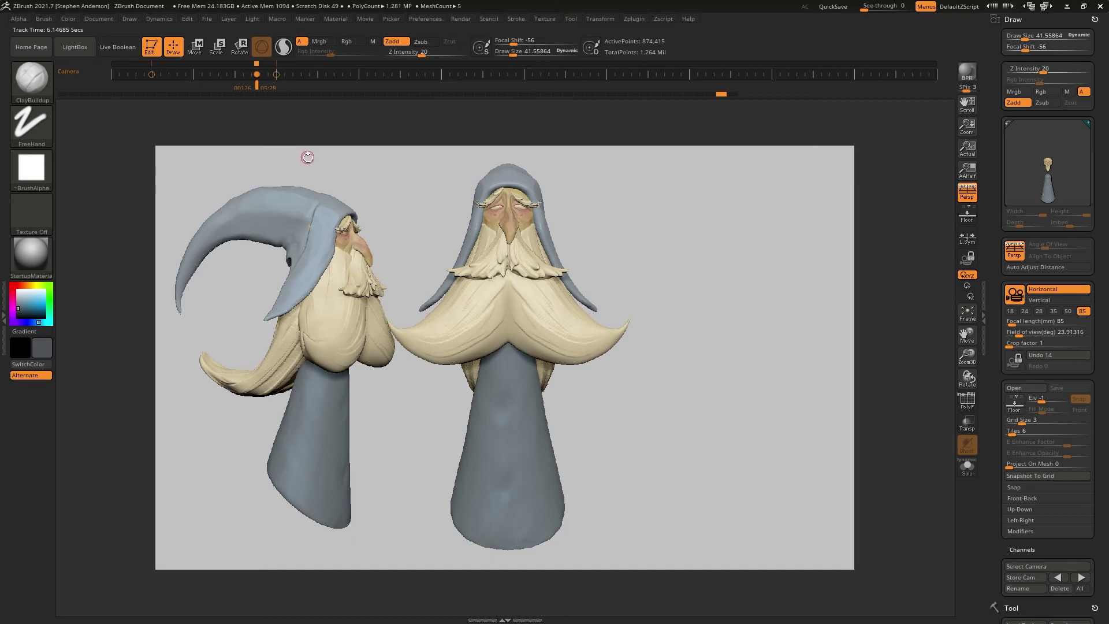
# Clear the snapshots from the canvas and take a fresh snapshot of the side view.
pyautogui.hotkey('ctrl', 'n')
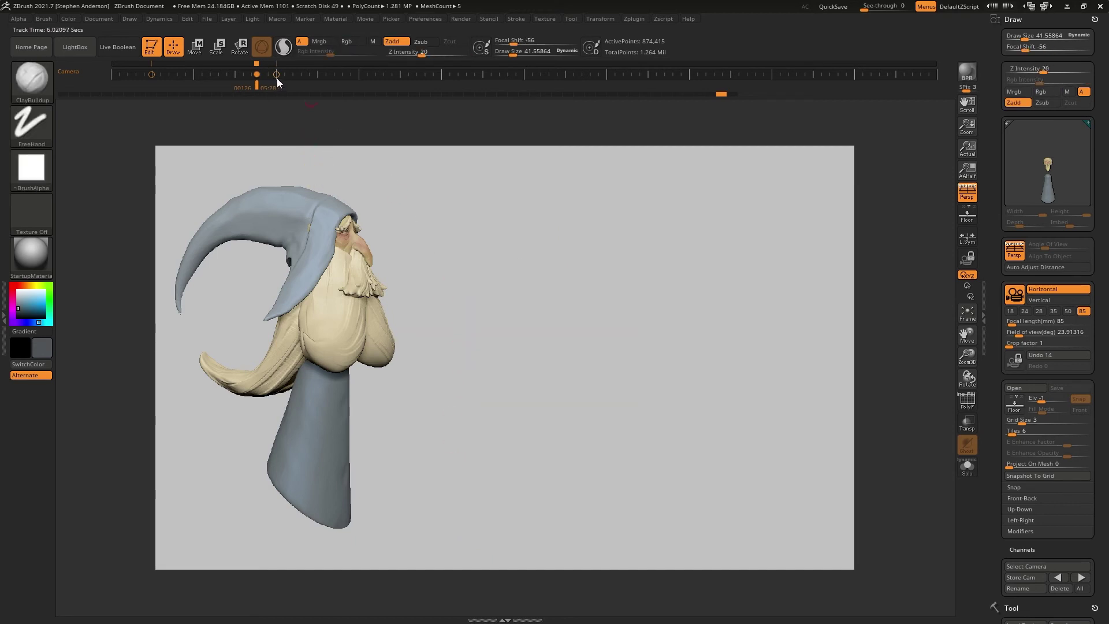
pyautogui.press('shift')
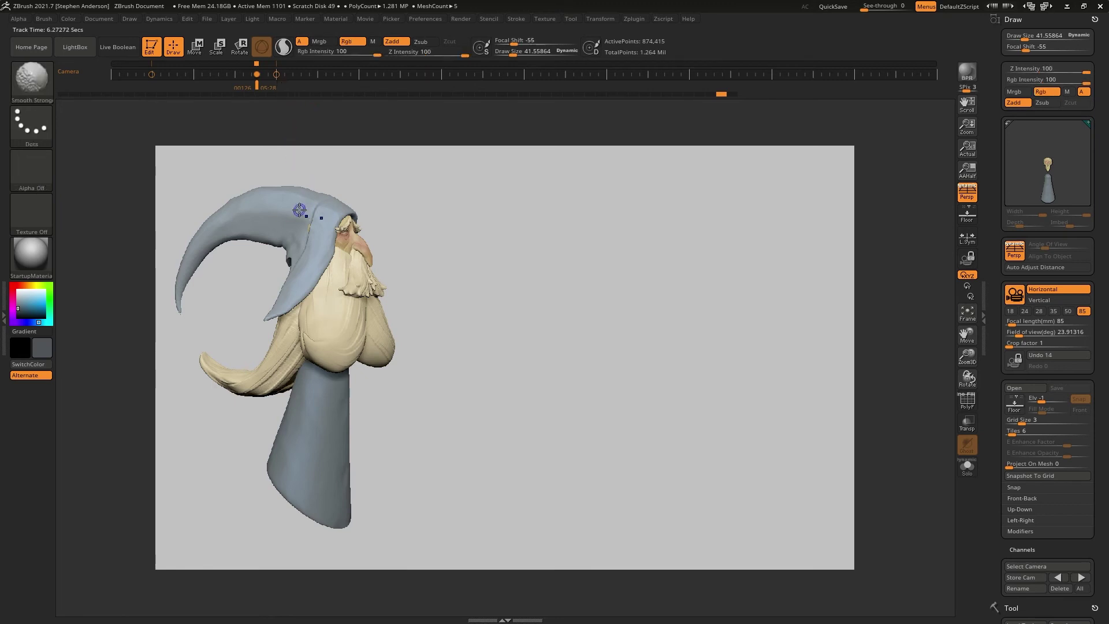
pyautogui.hotkey('shift', 's')
# Recall the front view keyframe at 6 seconds, scale the sculpt down to match the side view, and update that keyframe.
pyautogui.press('Right')
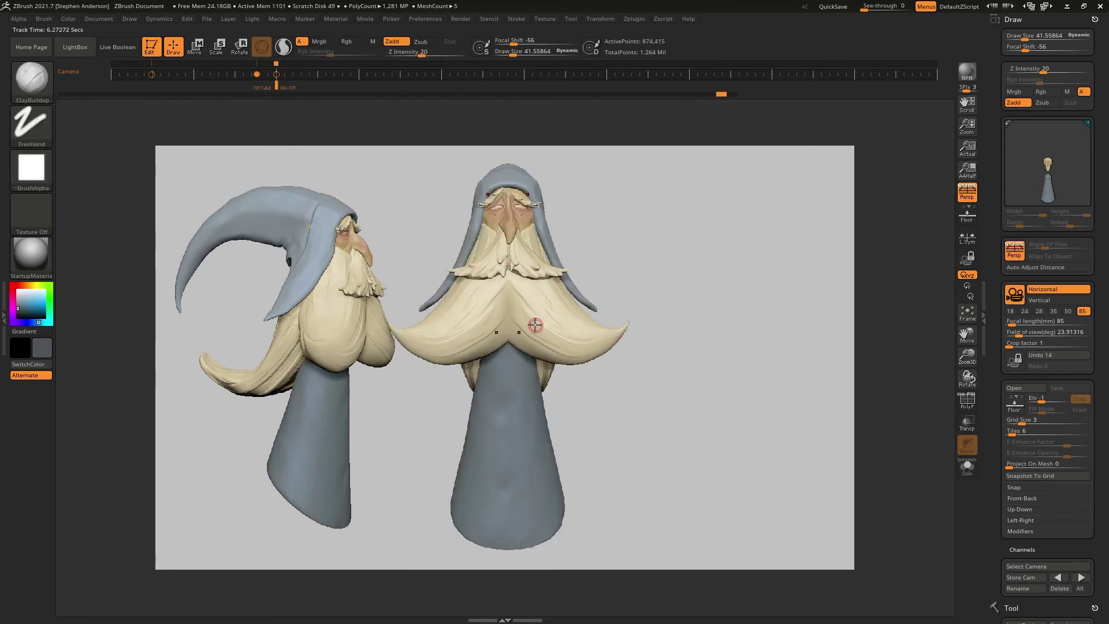
pyautogui.keyDown('ctrl'); pyautogui.moveTo(507, 328); pyautogui.dragTo(505, 323, button='right'); pyautogui.keyUp('ctrl')
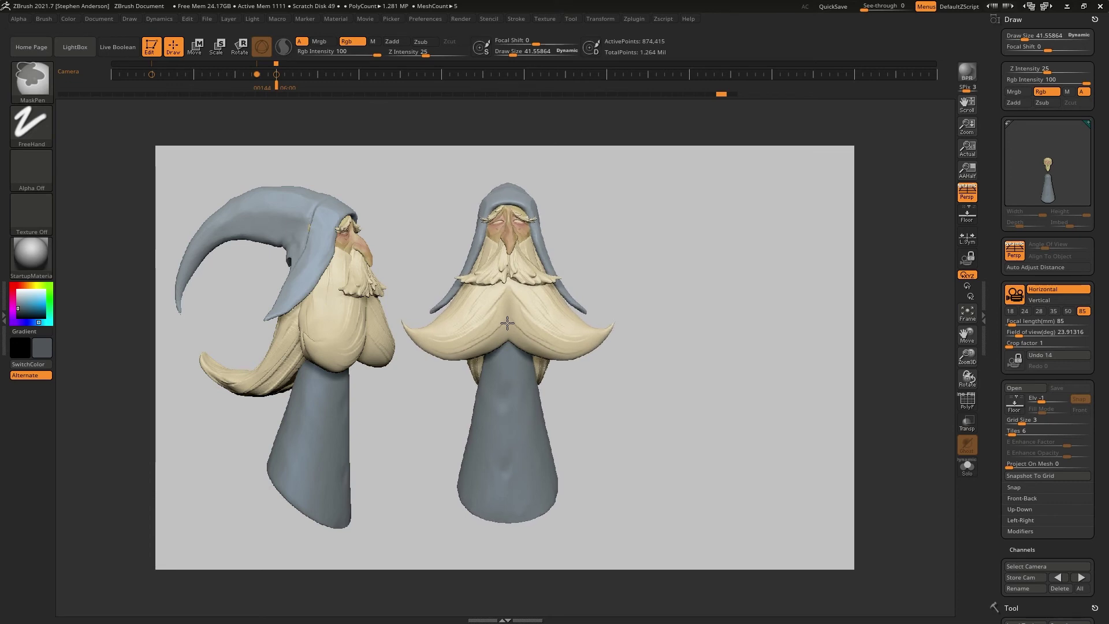
pyautogui.press('ctrl')
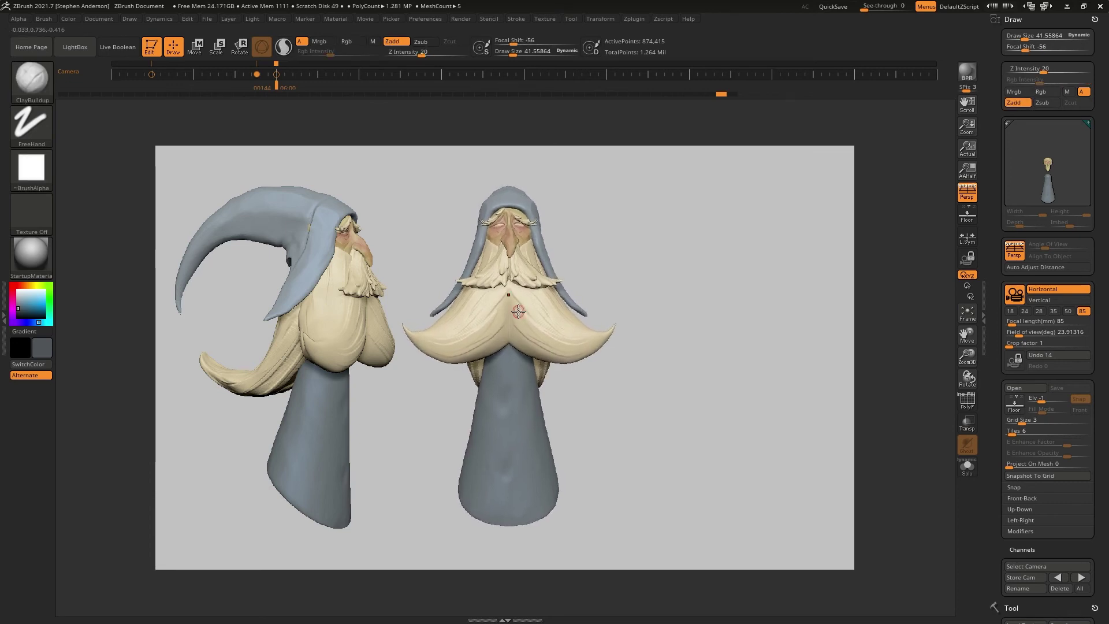
pyautogui.click(276, 74)
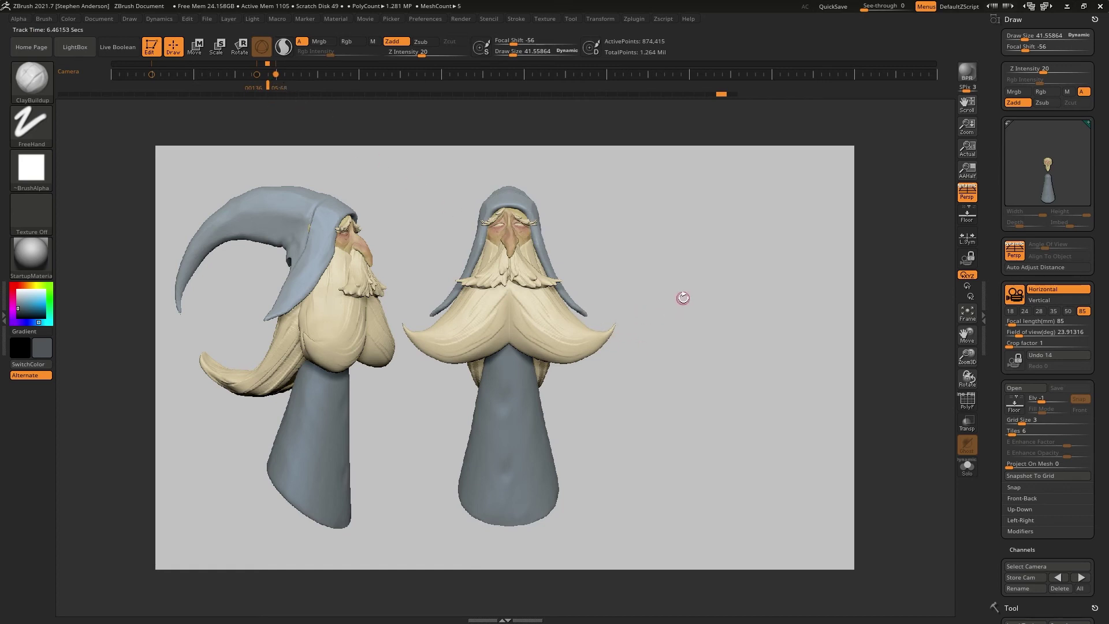
# Place a rear three-quarter view beside the front snapshot at matching scale, and store it as a camera keyframe at about 6.6 seconds.
pyautogui.moveTo(655, 312); pyautogui.dragTo(791, 312)
pyautogui.moveTo(791, 313); pyautogui.dragTo(729, 302)
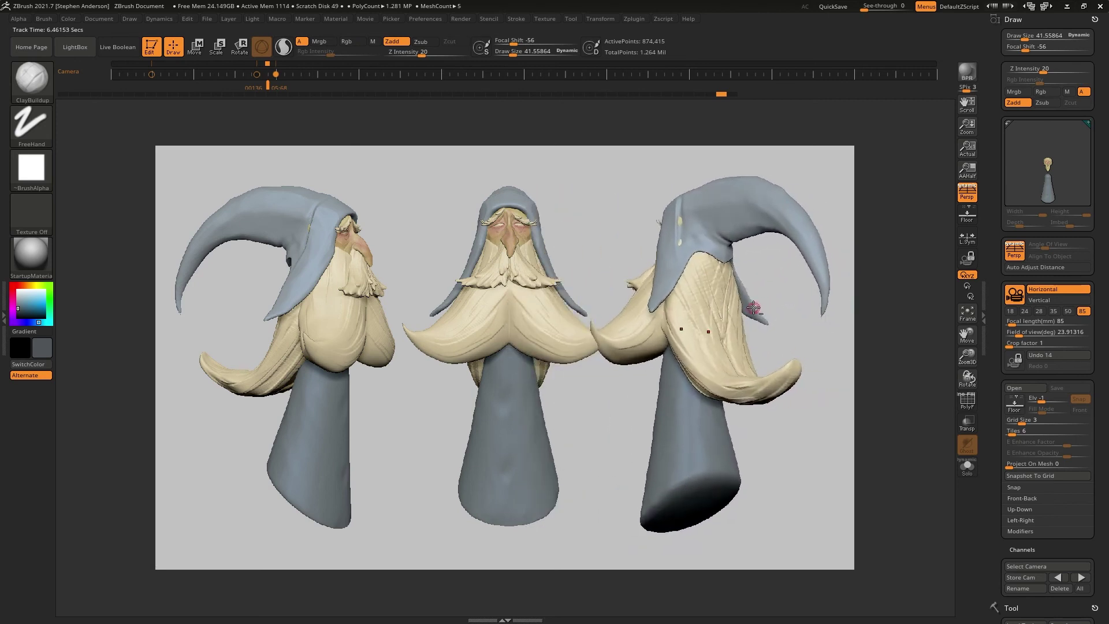
pyautogui.keyDown('alt'); pyautogui.moveTo(753, 307); pyautogui.dragTo(767, 298, button='right'); pyautogui.keyUp('alt')
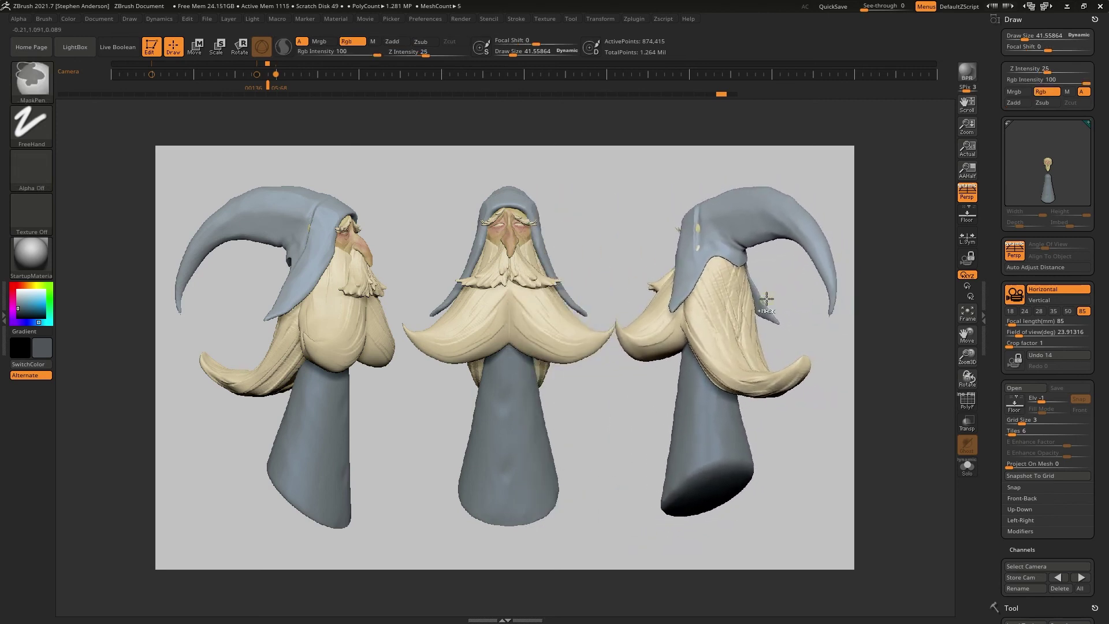
pyautogui.moveTo(766, 299)
pyautogui.mouseDown()
pyautogui.moveTo(780, 285)
pyautogui.moveTo(763, 309)
pyautogui.mouseUp()
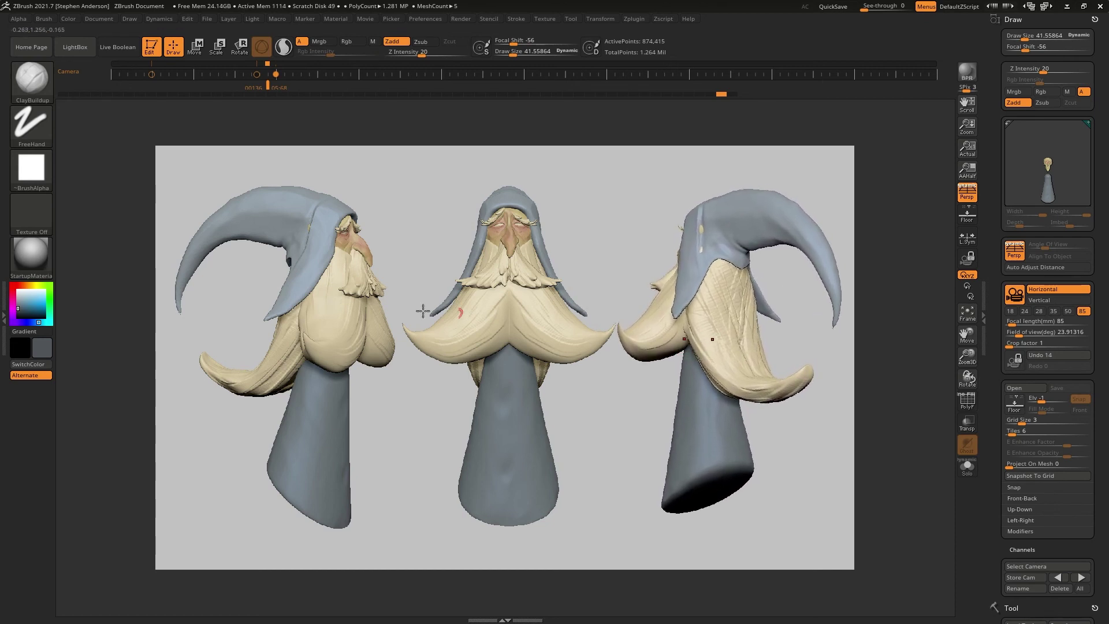
pyautogui.click(293, 74)
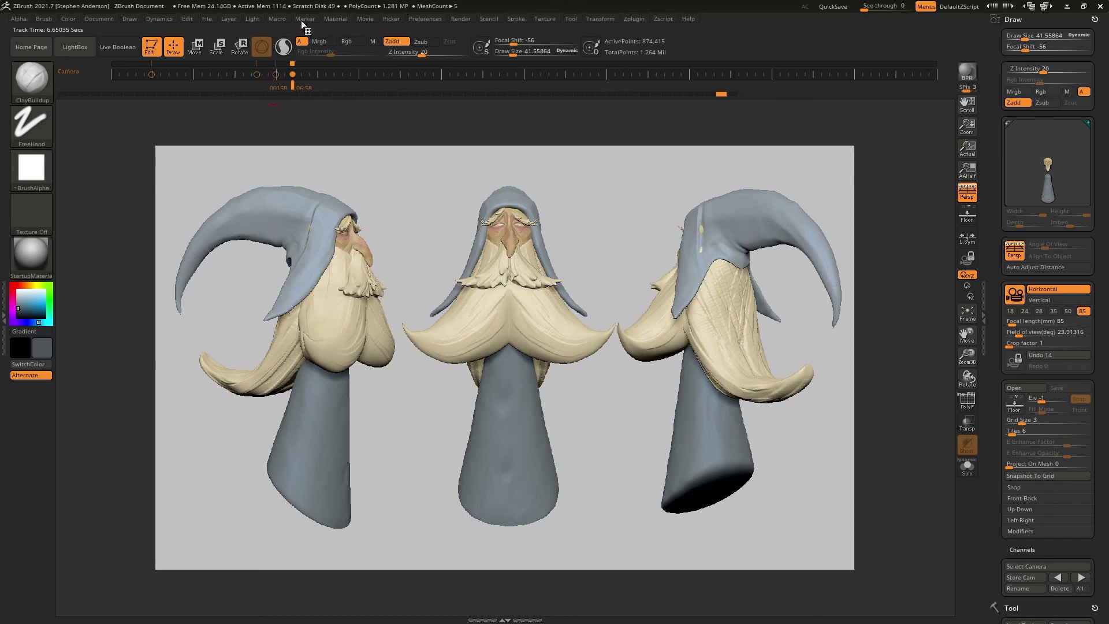
# Save the timeline as ManInMoon_Views in the _SUMMIT folder, replacing the existing file.
pyautogui.click(365, 18)
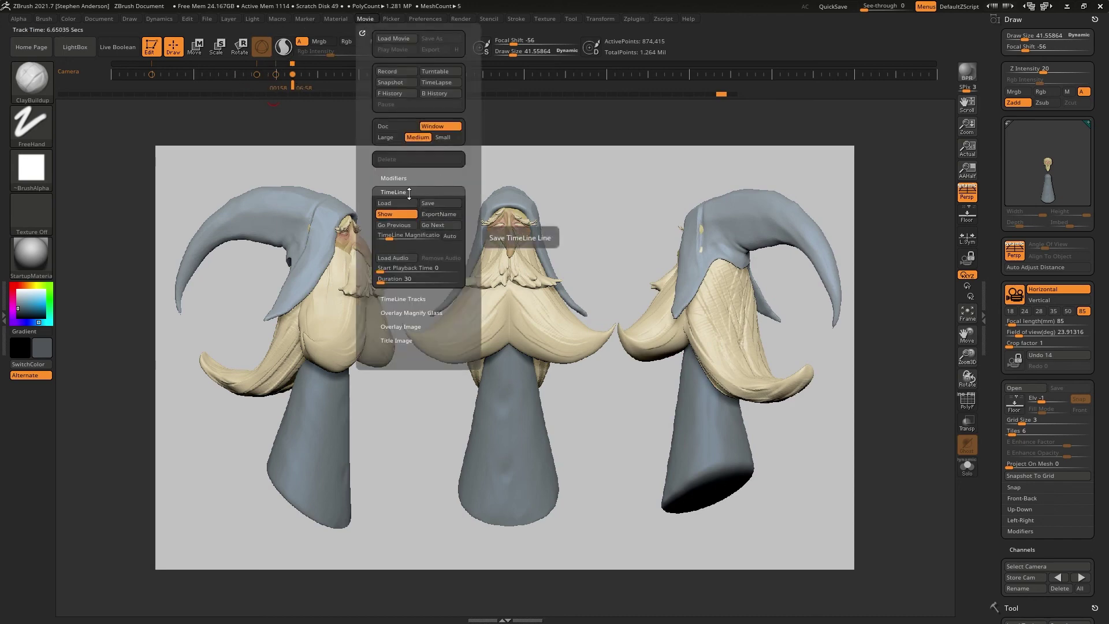
pyautogui.click(438, 203)
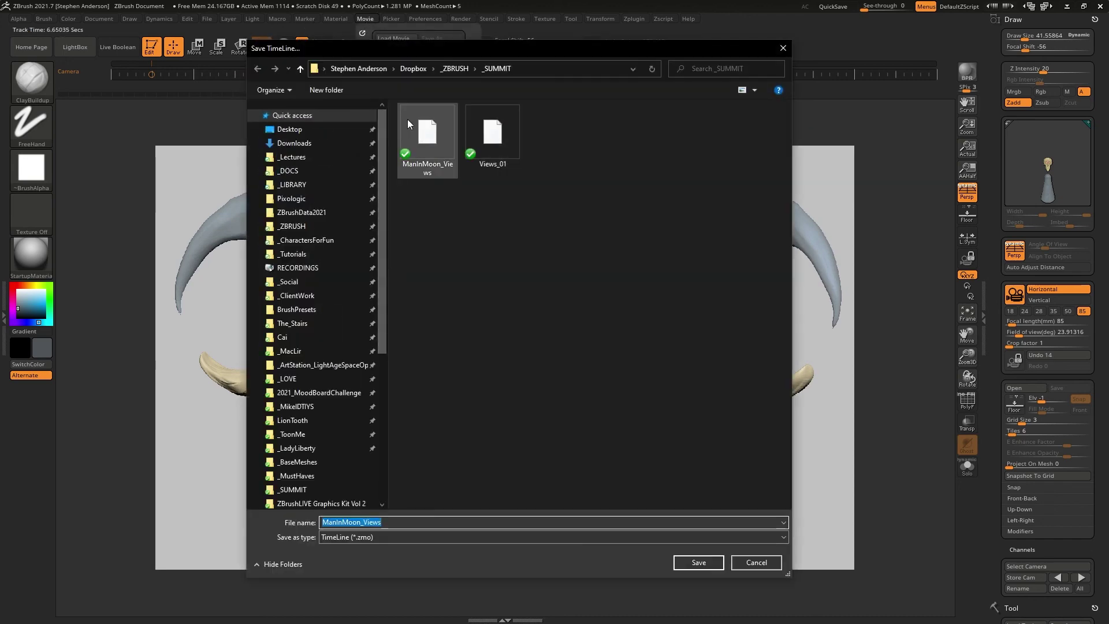
pyautogui.click(701, 563)
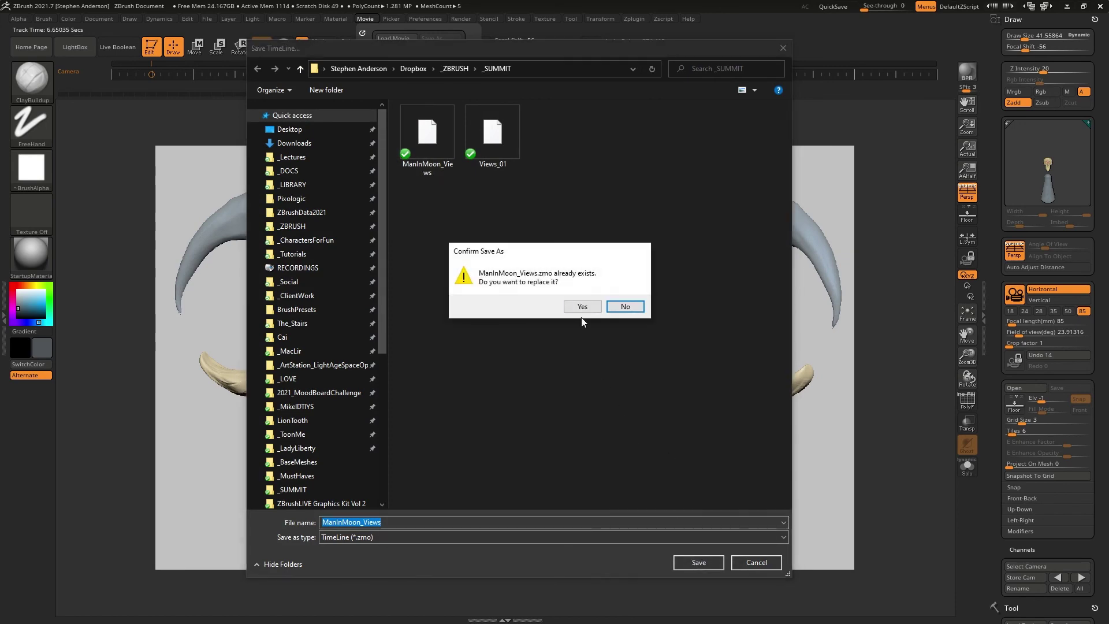
pyautogui.click(580, 307)
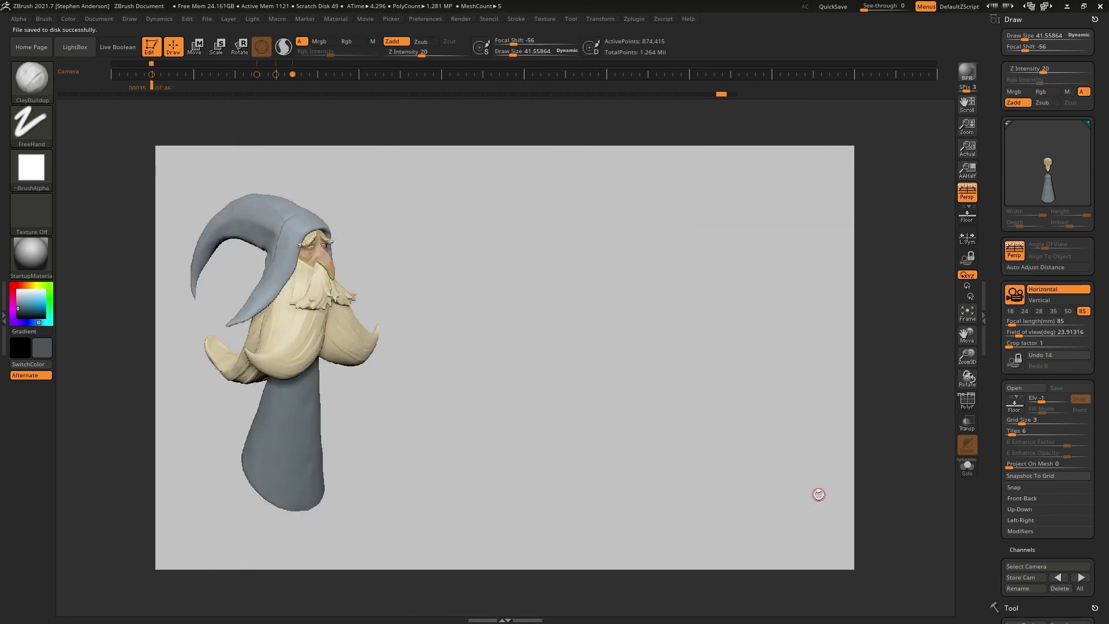
# Show the Spotlight sketch again and return the document to its actual size.
pyautogui.press('shift')
pyautogui.press('shift')
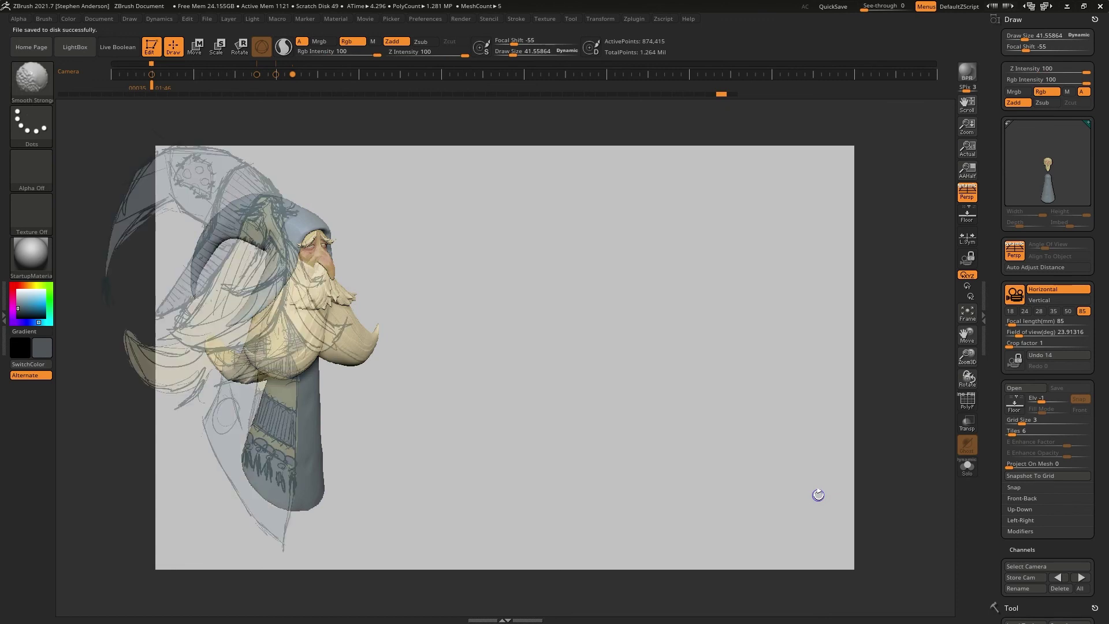
pyautogui.click(968, 152)
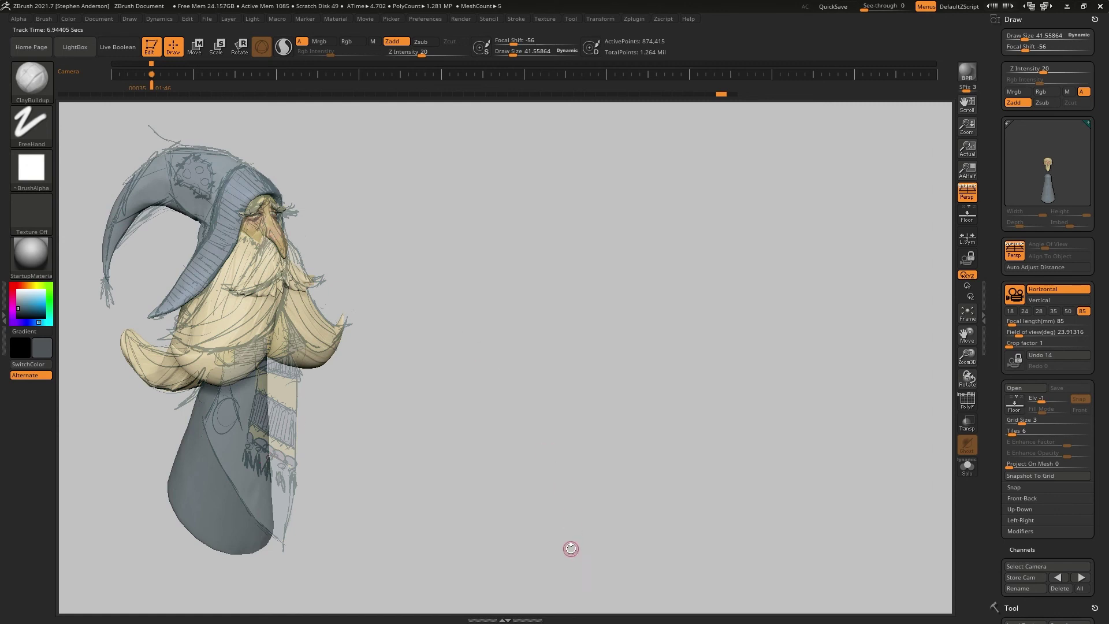
# Position the sculpt in three-quarter view beside the sketch, with the timeline set to about 2.9 seconds.
pyautogui.moveTo(480, 399)
pyautogui.keyDown('alt'); pyautogui.mouseDown()
pyautogui.moveTo(835, 423)
pyautogui.moveTo(824, 408)
pyautogui.moveTo(802, 406)
pyautogui.moveTo(817, 423)
pyautogui.moveTo(742, 394)
pyautogui.moveTo(800, 307)
pyautogui.moveTo(767, 365)
pyautogui.mouseUp(); pyautogui.keyUp('alt')
pyautogui.click(192, 65)
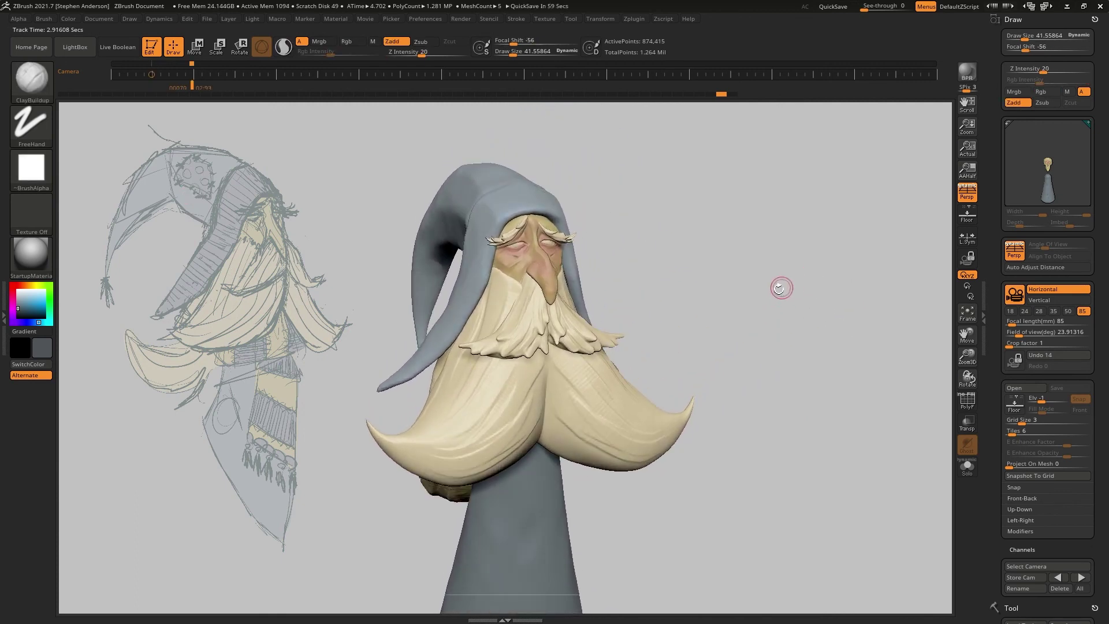
pyautogui.moveTo(780, 287); pyautogui.dragTo(811, 295)
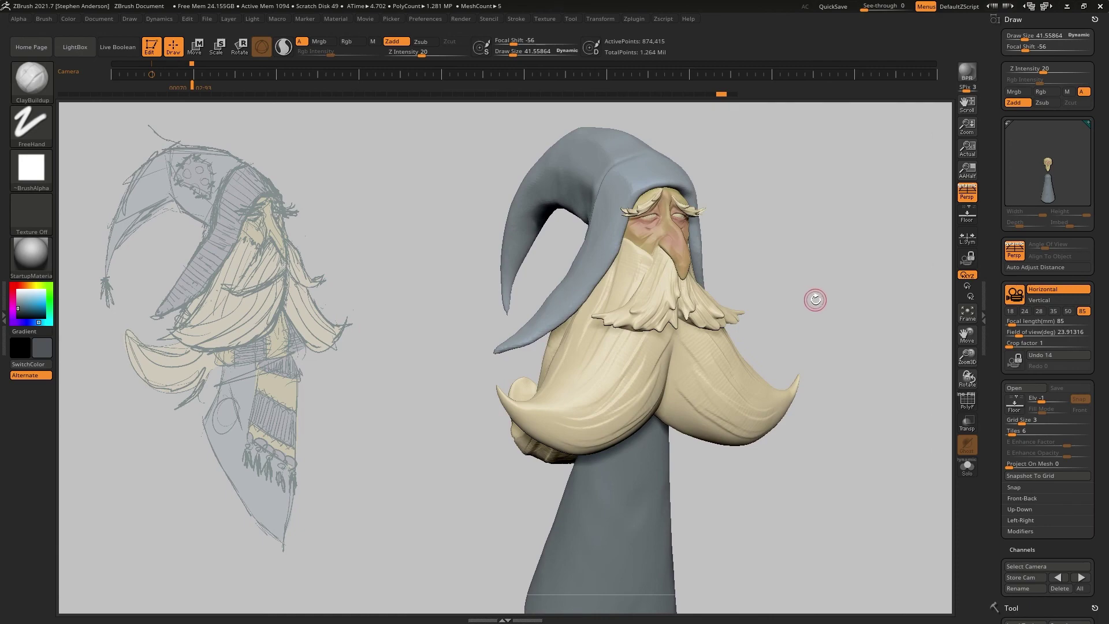